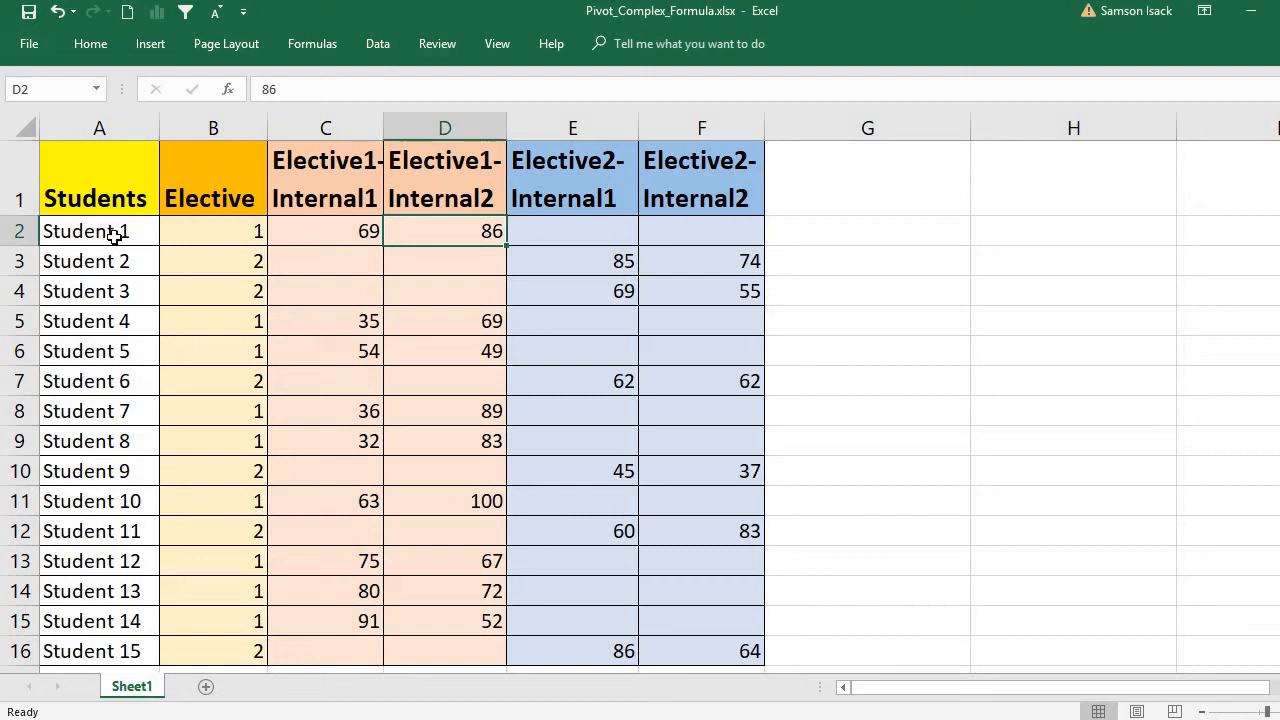
- Examine Student 1's elective number and the marks in the Elective 1 and Elective 2 internal columns
click(113, 234)
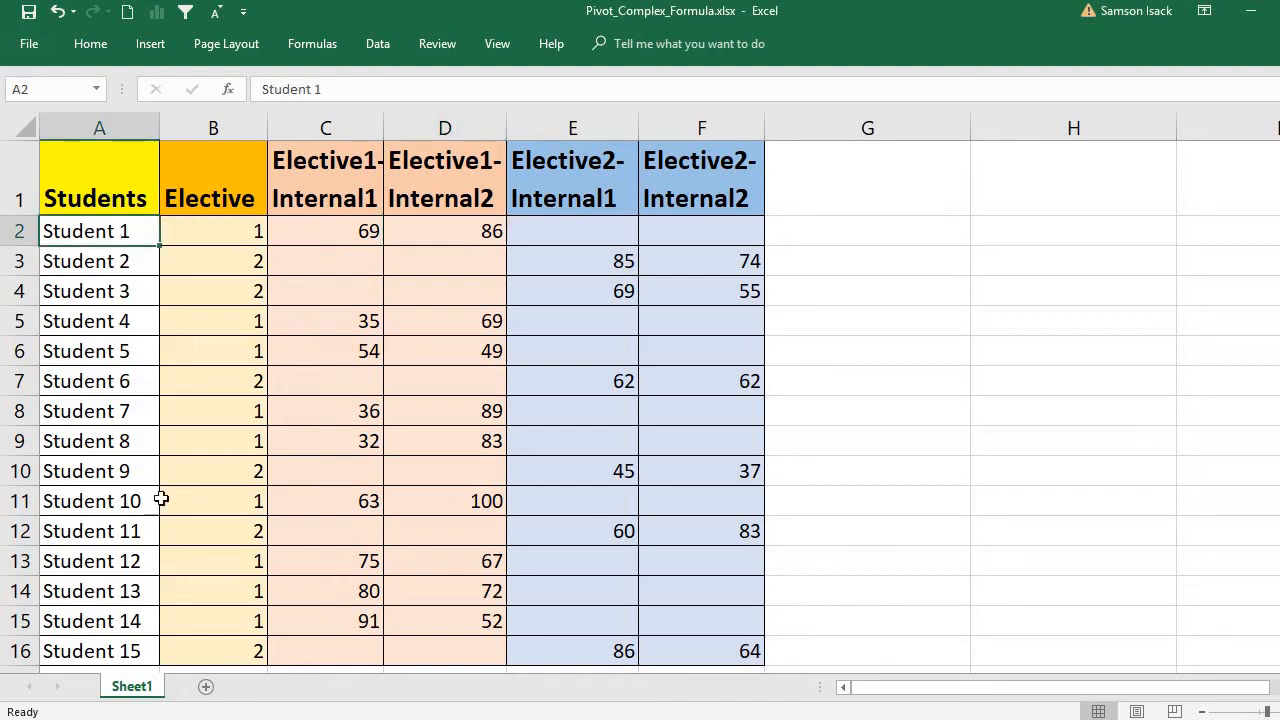
click(247, 199)
click(251, 229)
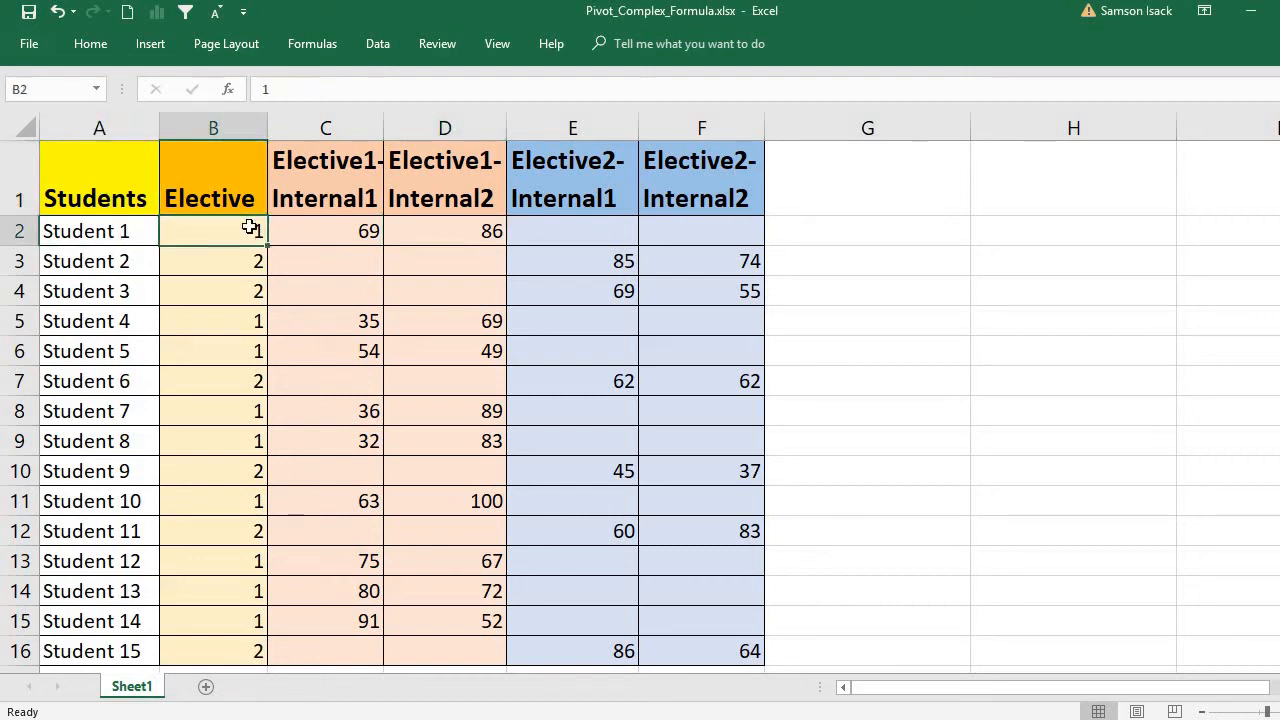
click(250, 265)
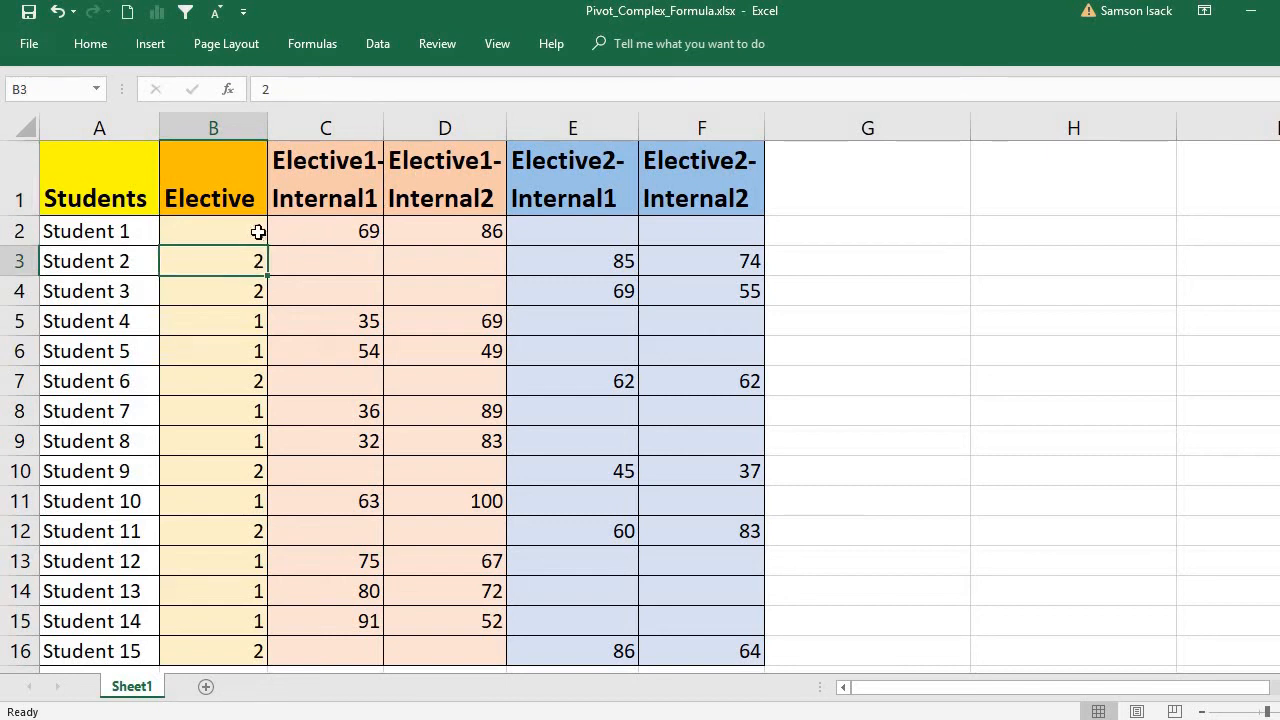
click(251, 229)
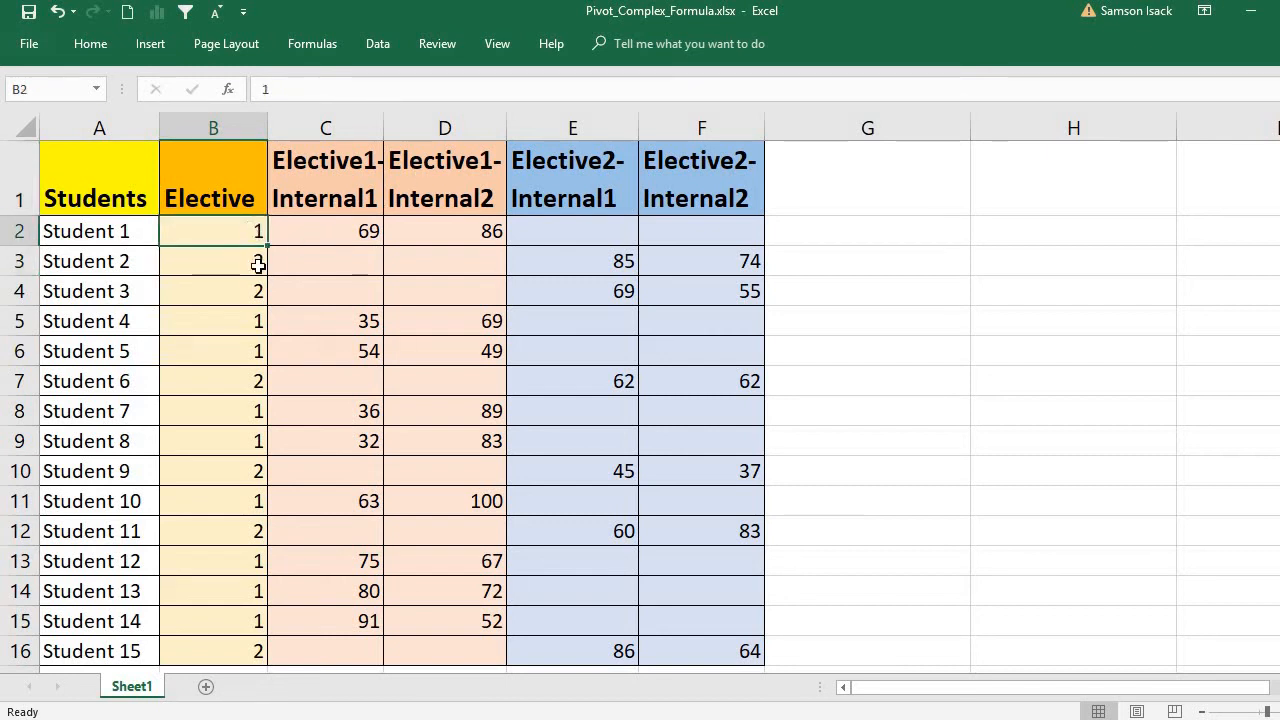
click(255, 264)
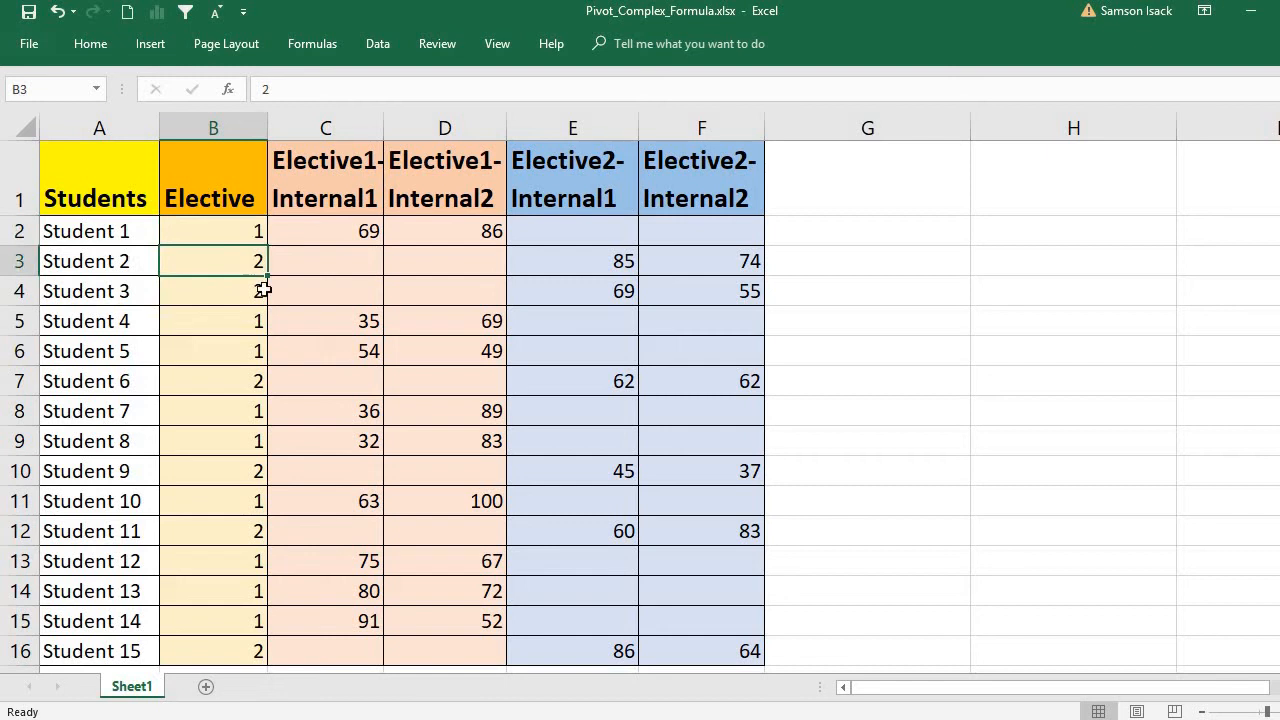
click(250, 231)
click(345, 232)
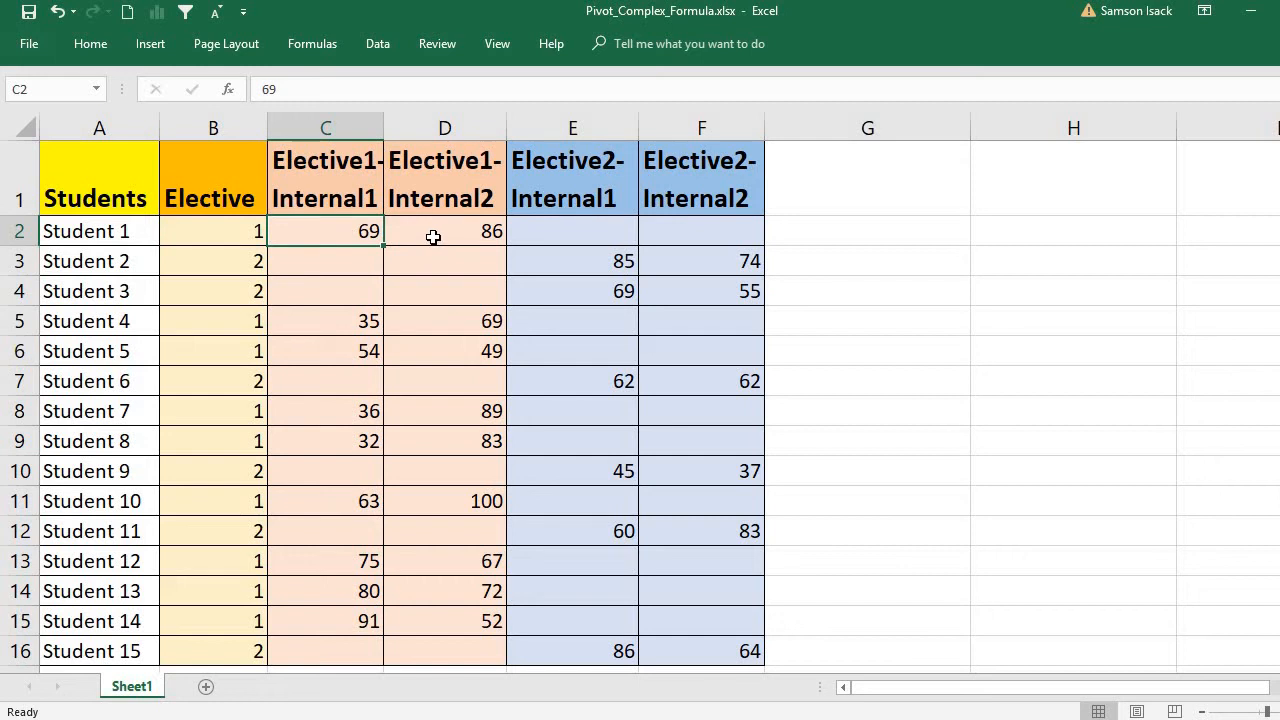
click(206, 238)
click(140, 234)
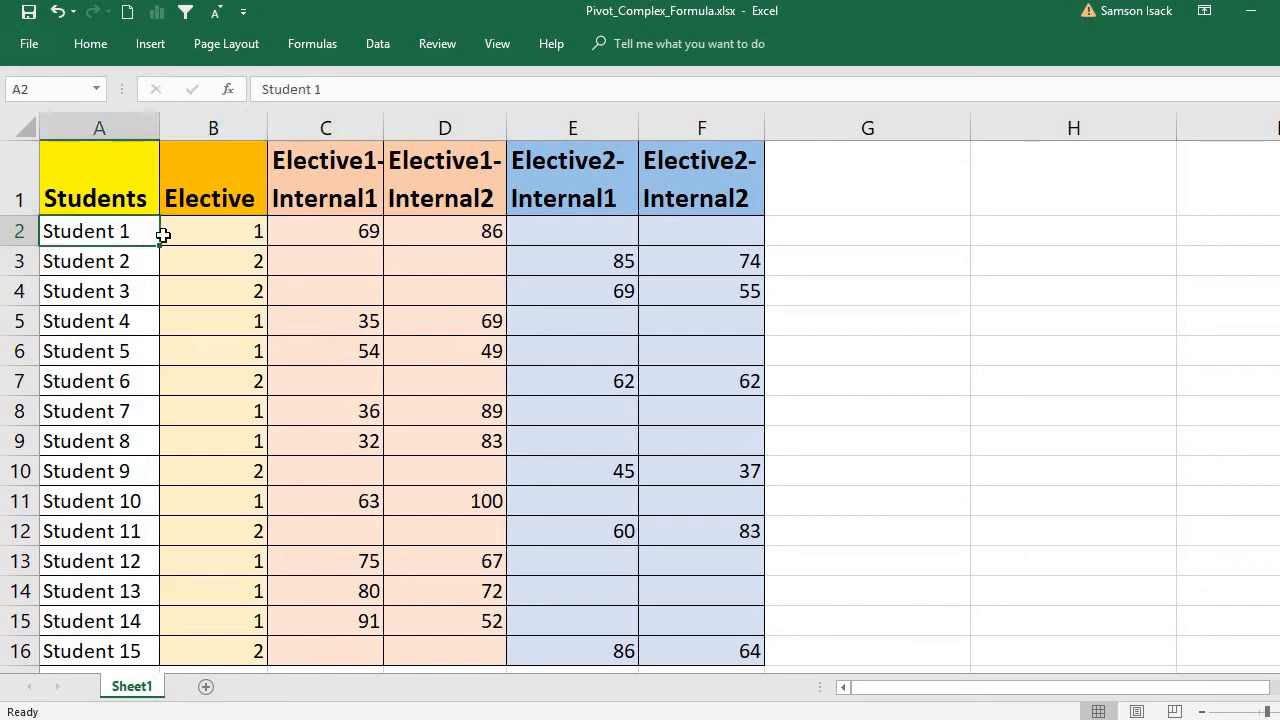
click(206, 238)
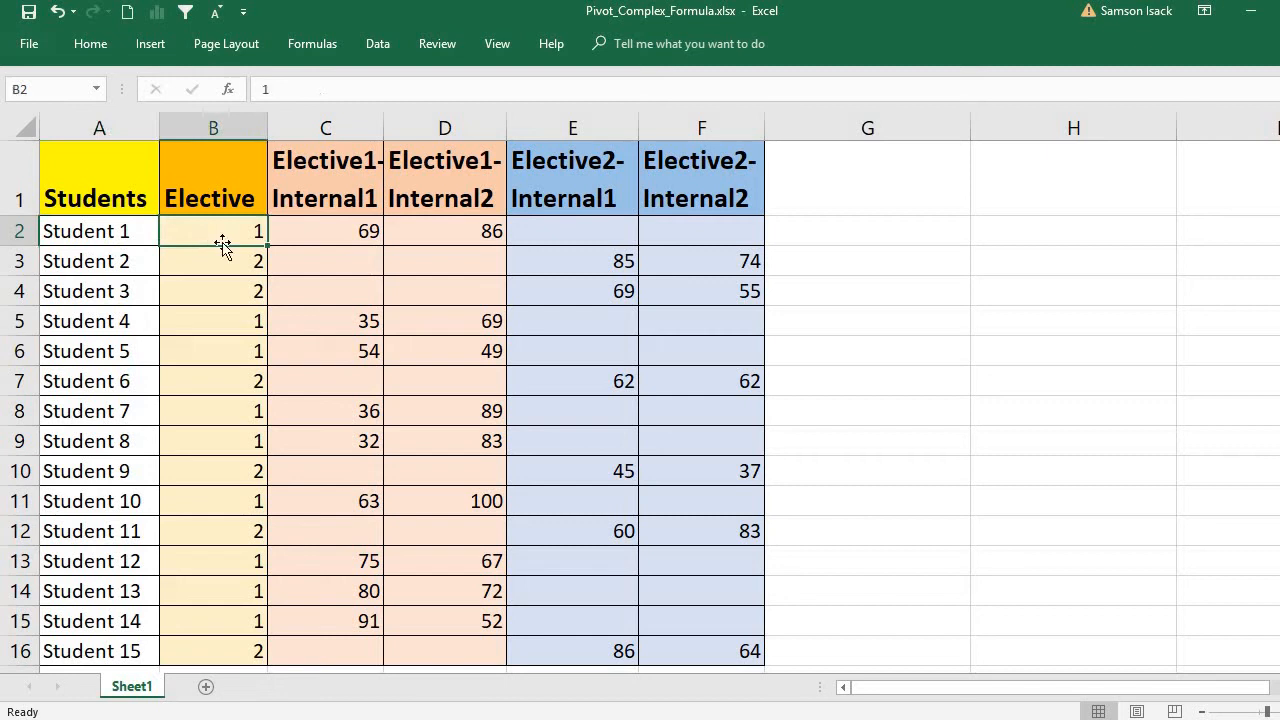
click(324, 225)
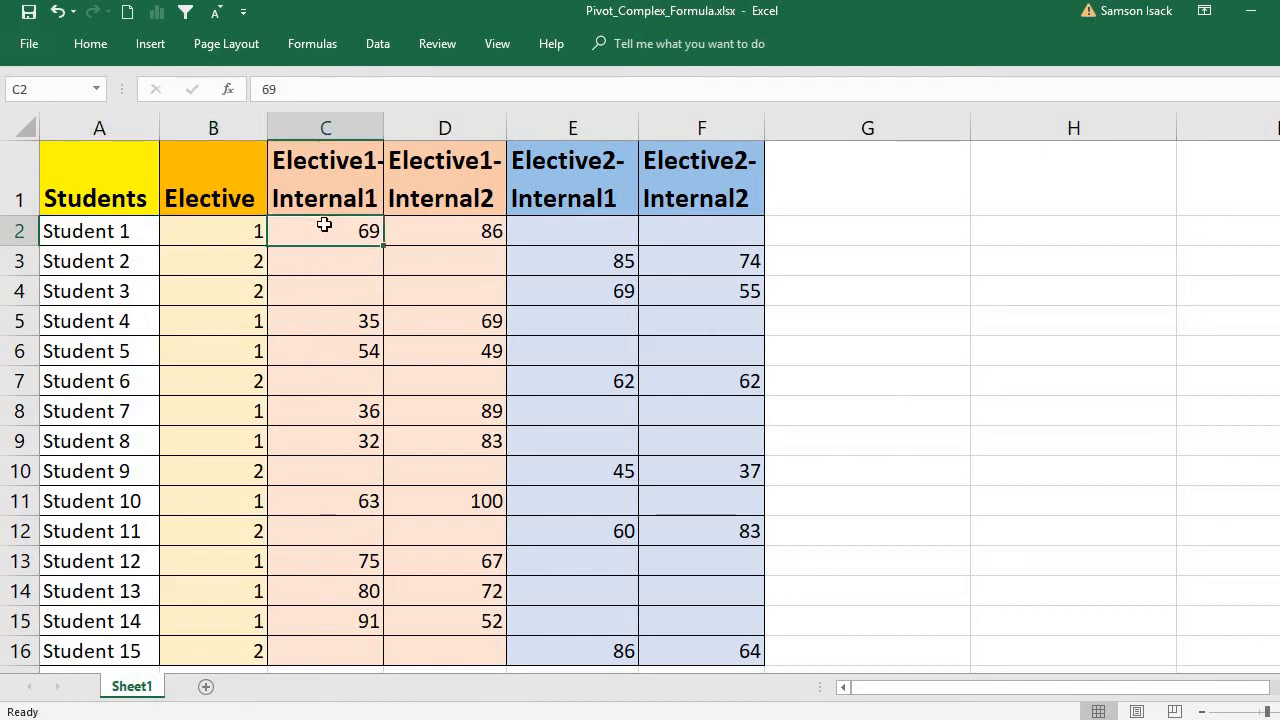
click(428, 235)
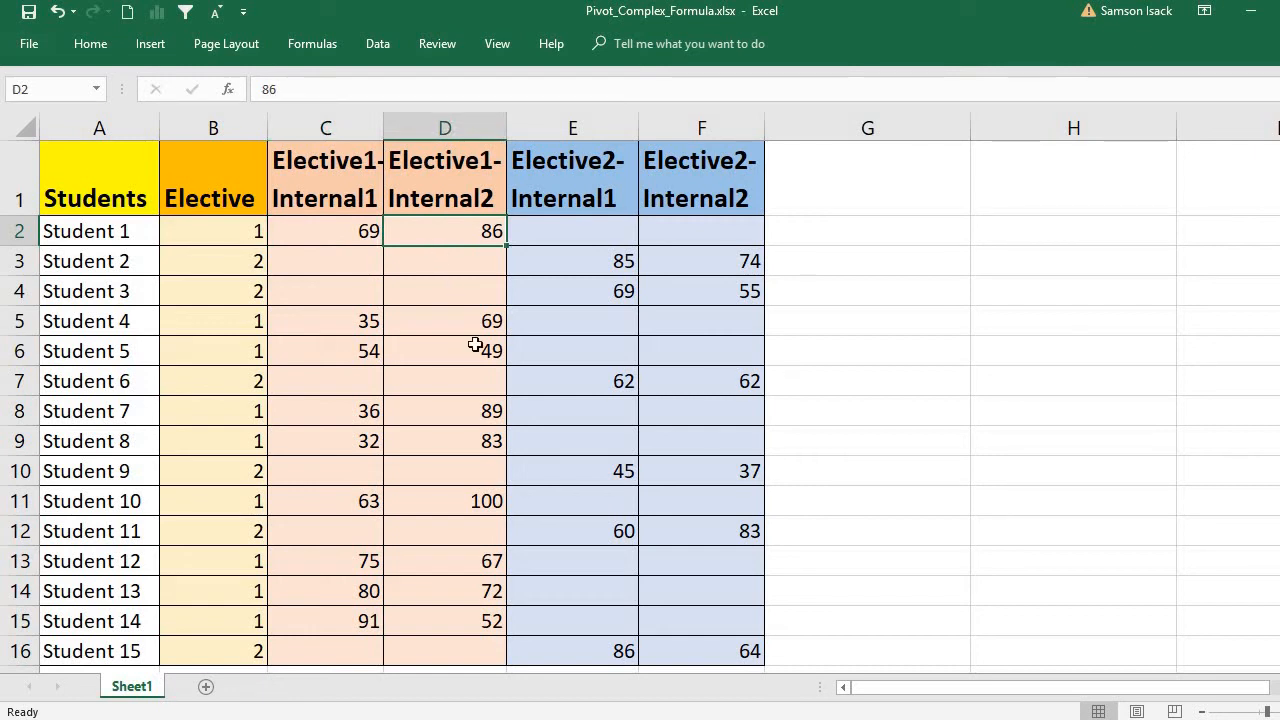
click(579, 229)
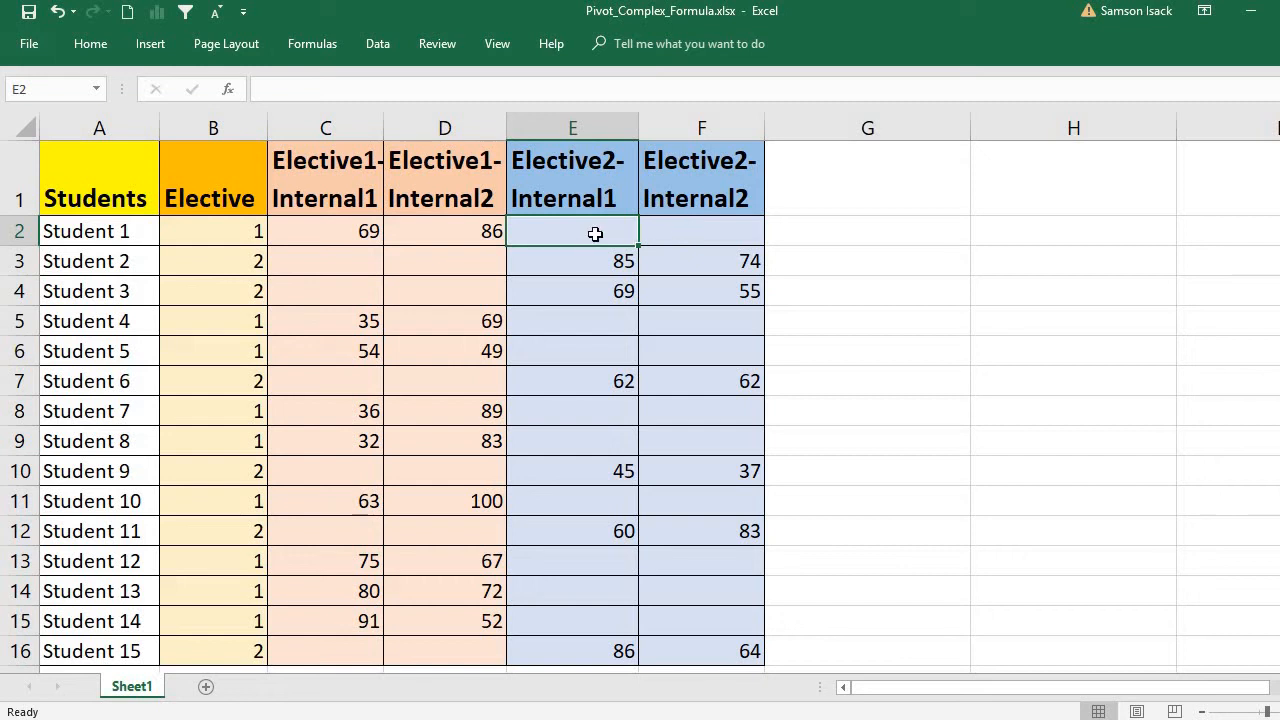
click(663, 238)
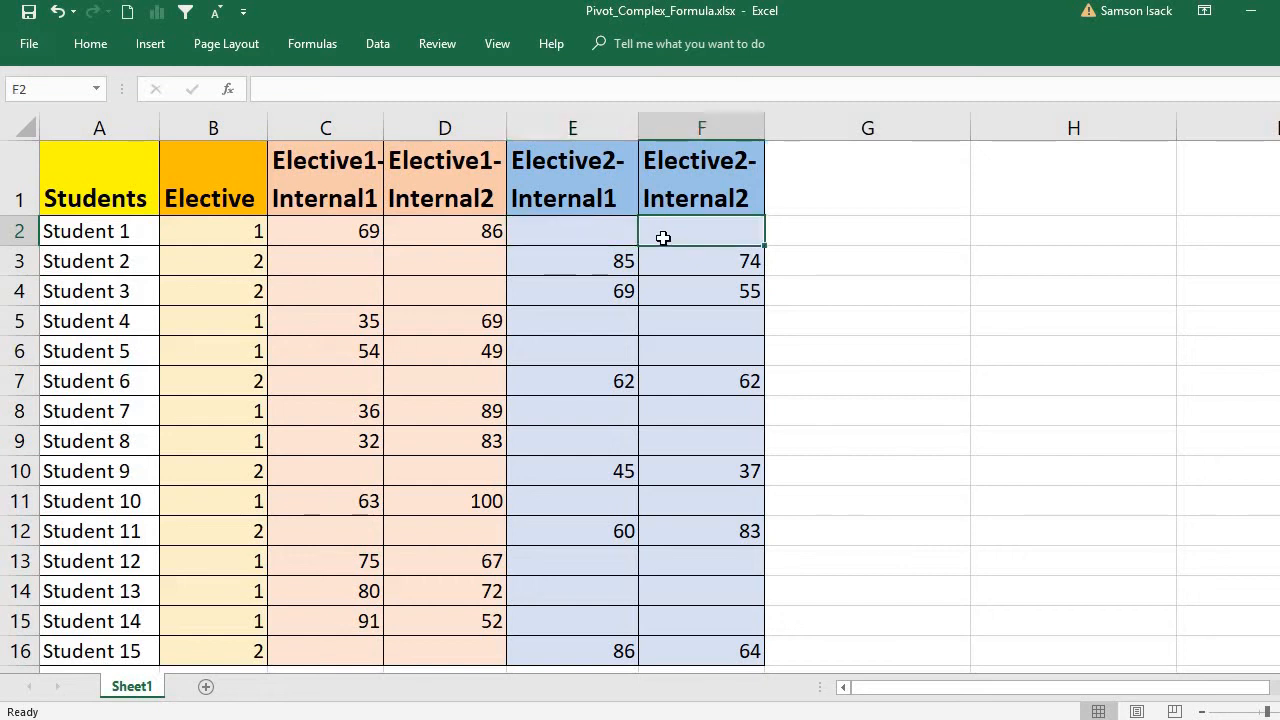
- Examine Student 2's elective number and marks in both electives' internal columns, and compare them with Student 1's
click(194, 270)
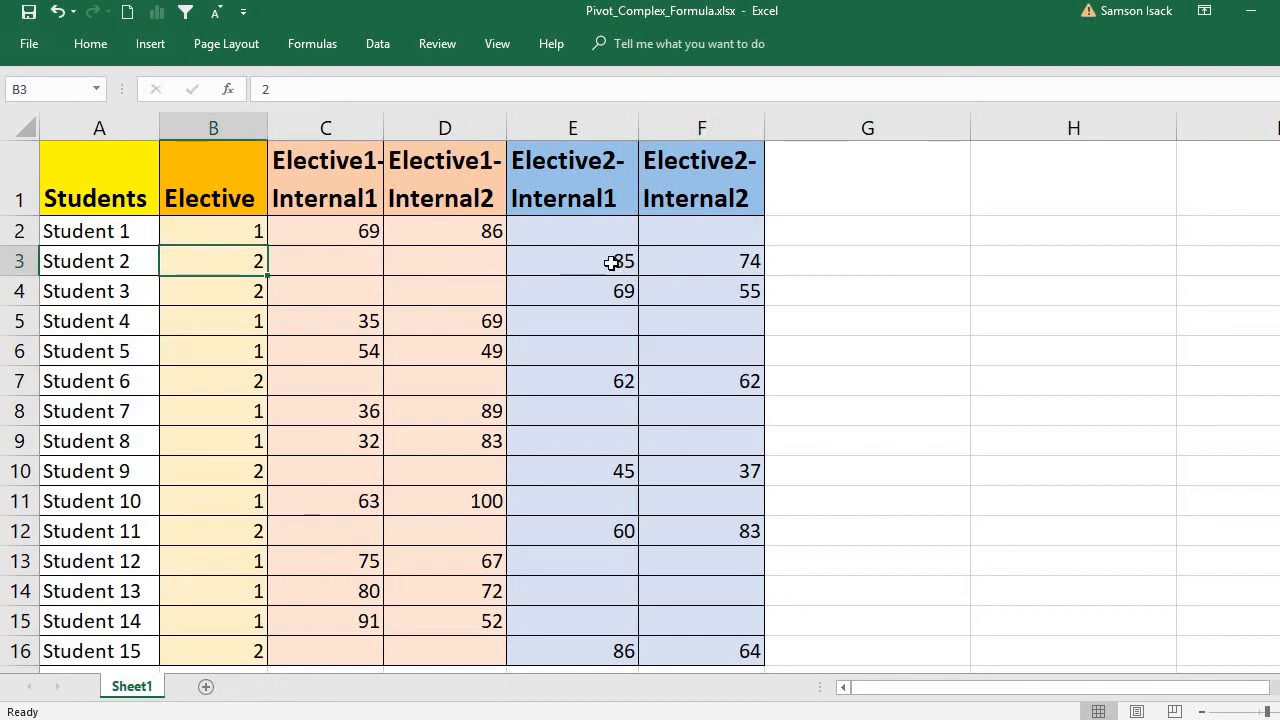
click(614, 266)
click(743, 270)
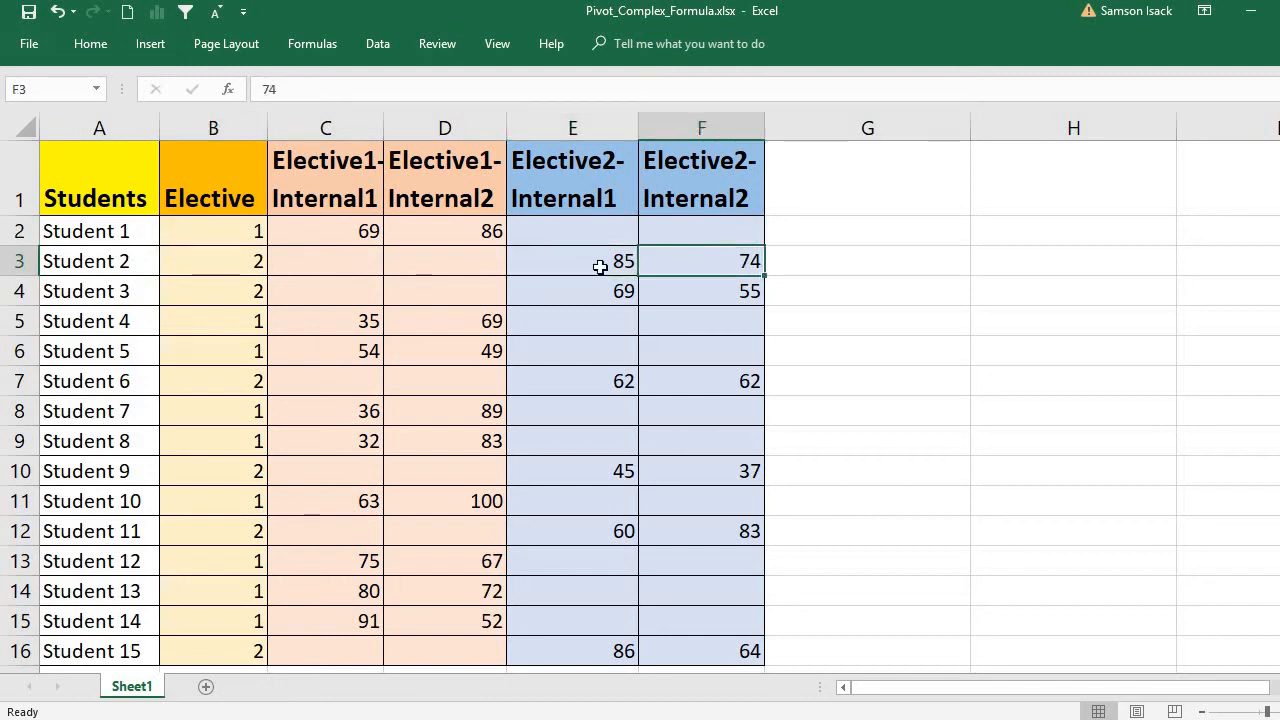
click(604, 168)
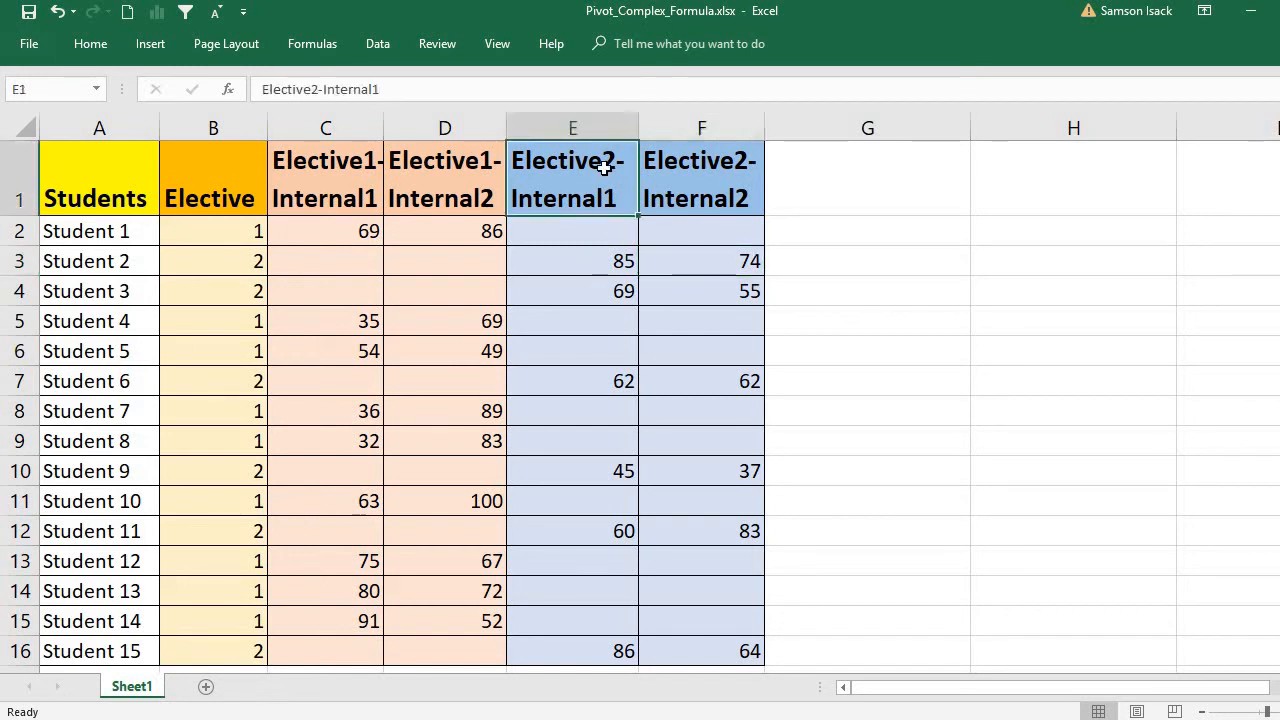
click(255, 260)
click(331, 280)
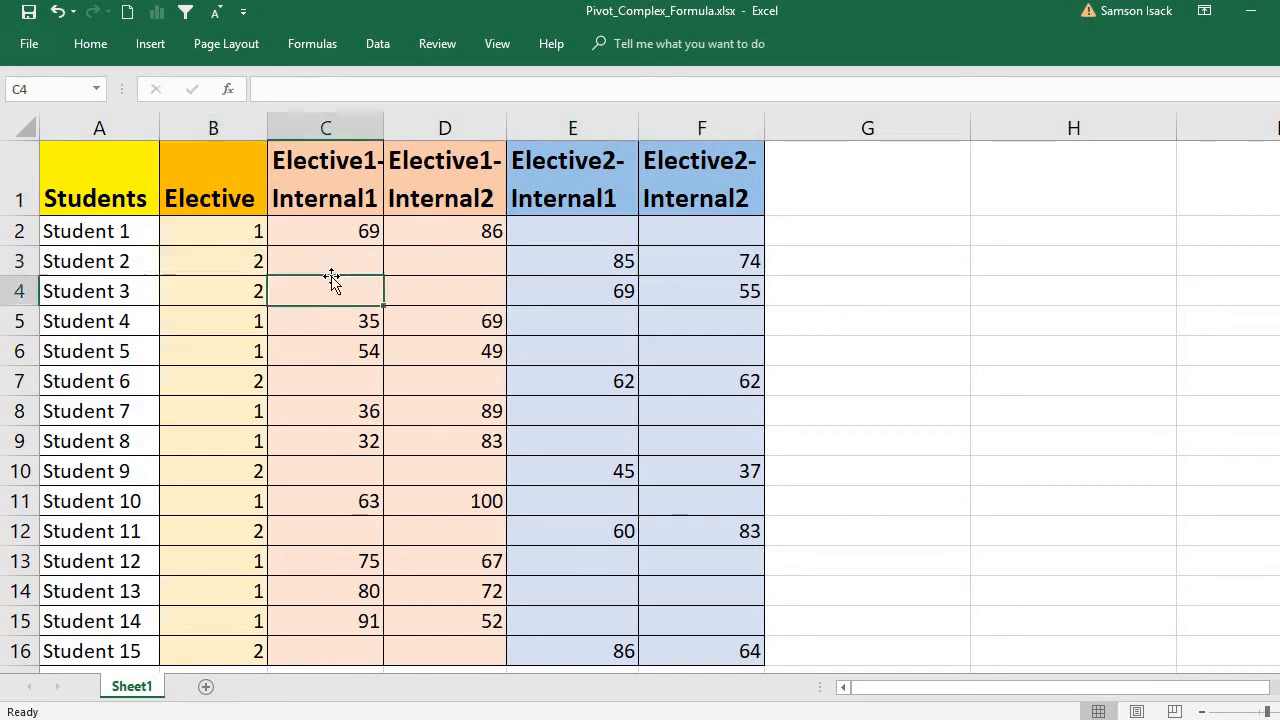
click(343, 257)
click(436, 260)
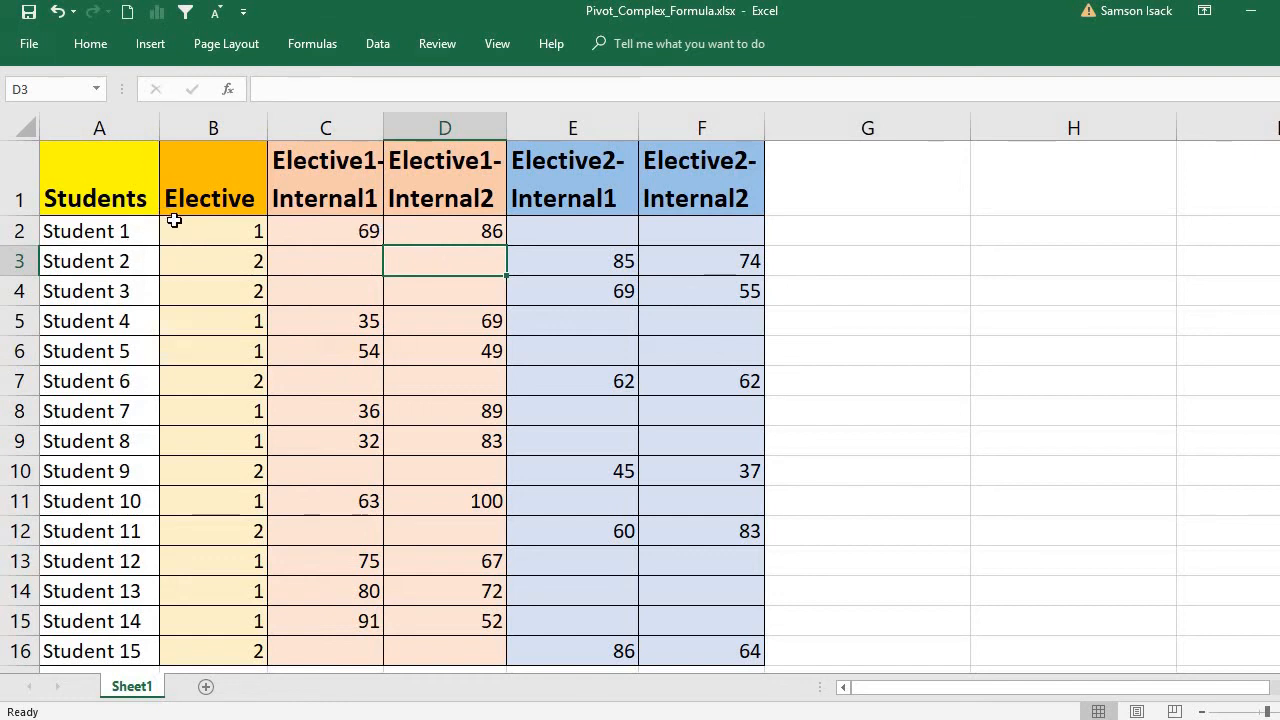
click(330, 234)
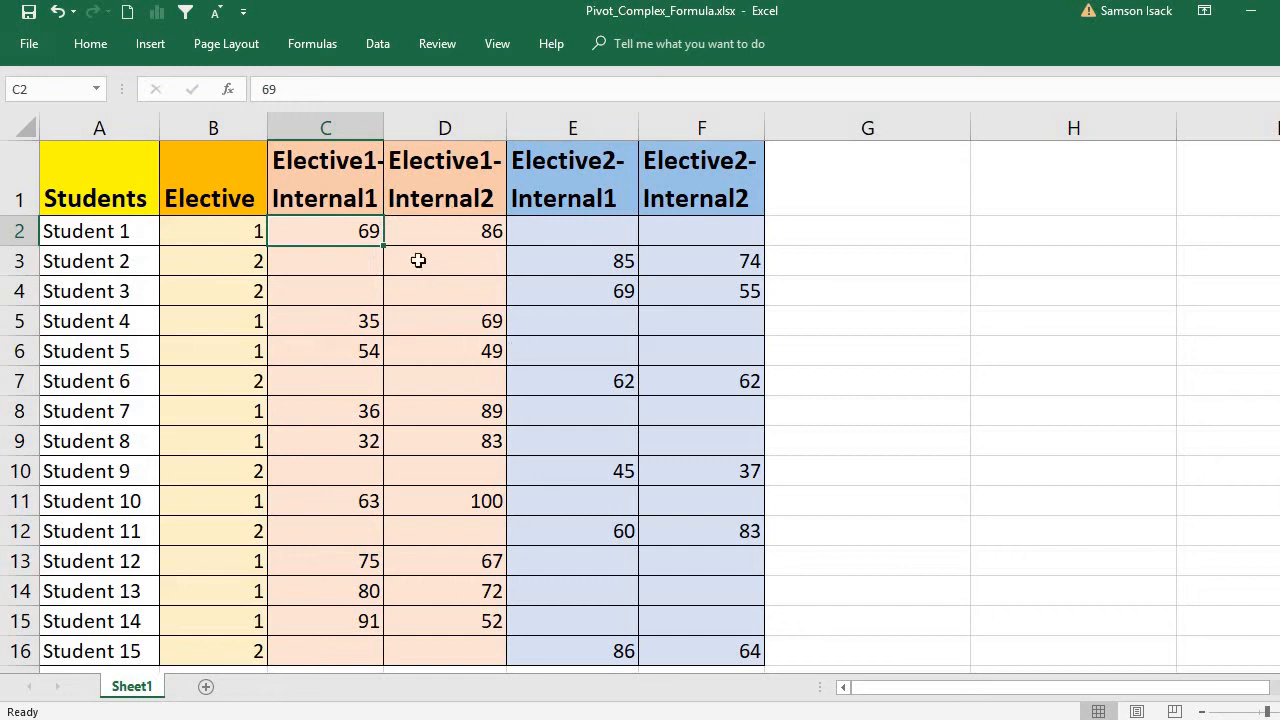
click(108, 237)
click(464, 230)
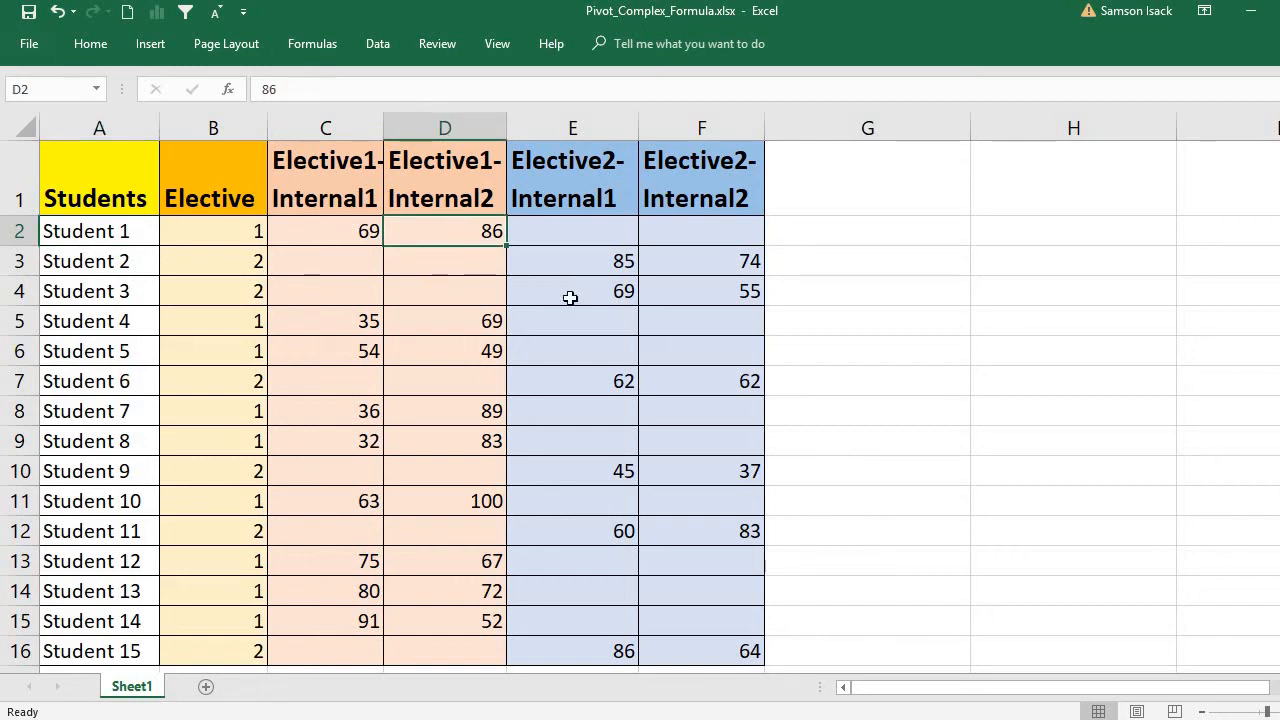
click(124, 259)
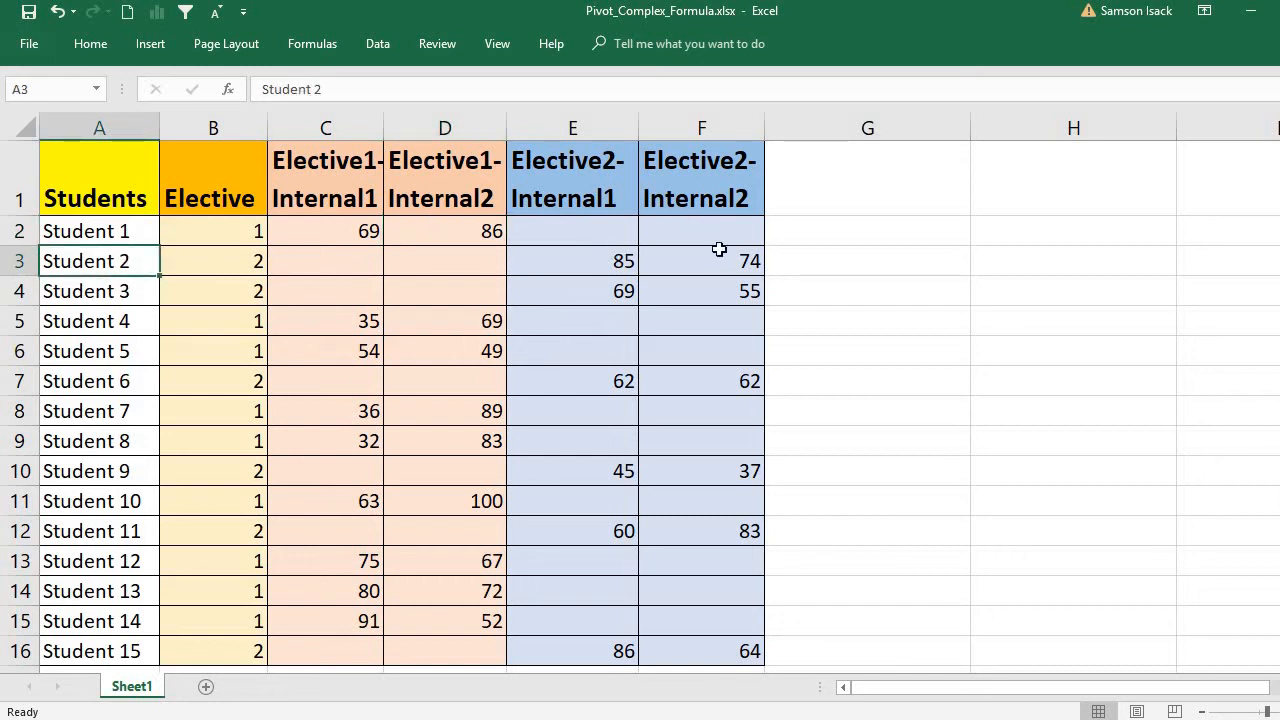
click(619, 254)
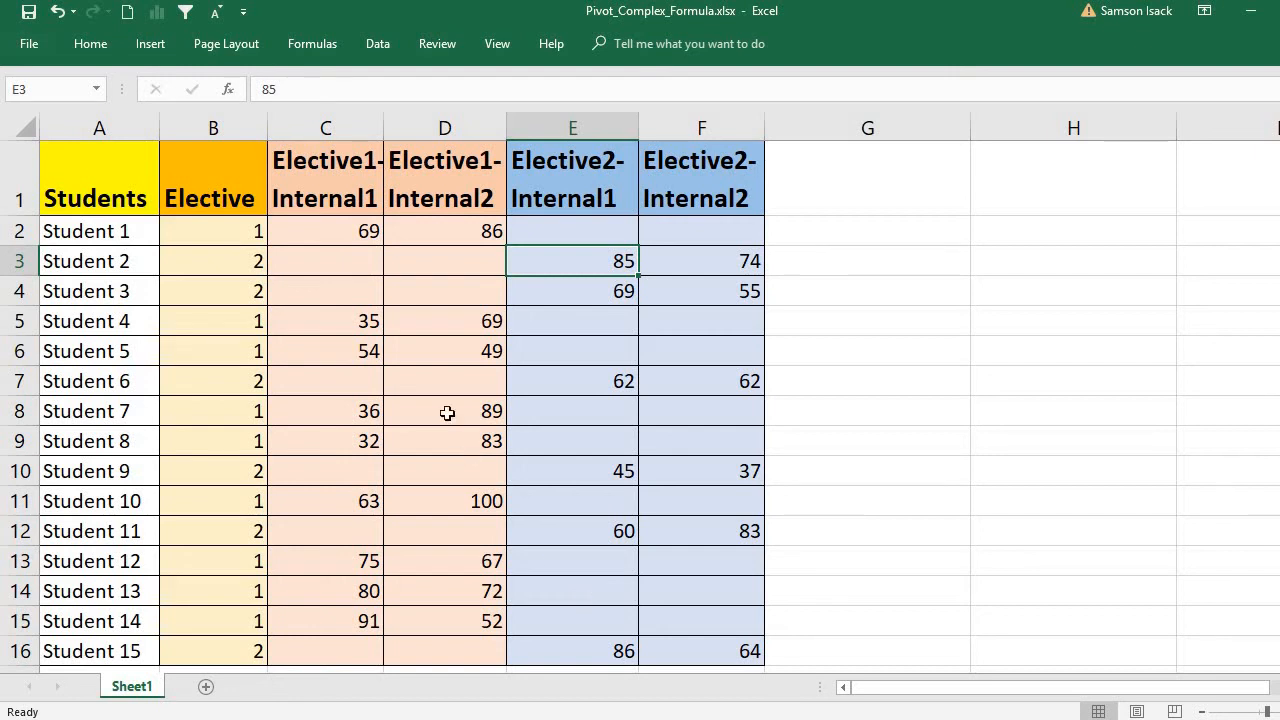
- Create a PivotTable from Sheet1 range A1:F16 on a new worksheet and add Students as the row field
drag(145, 190, 717, 205)
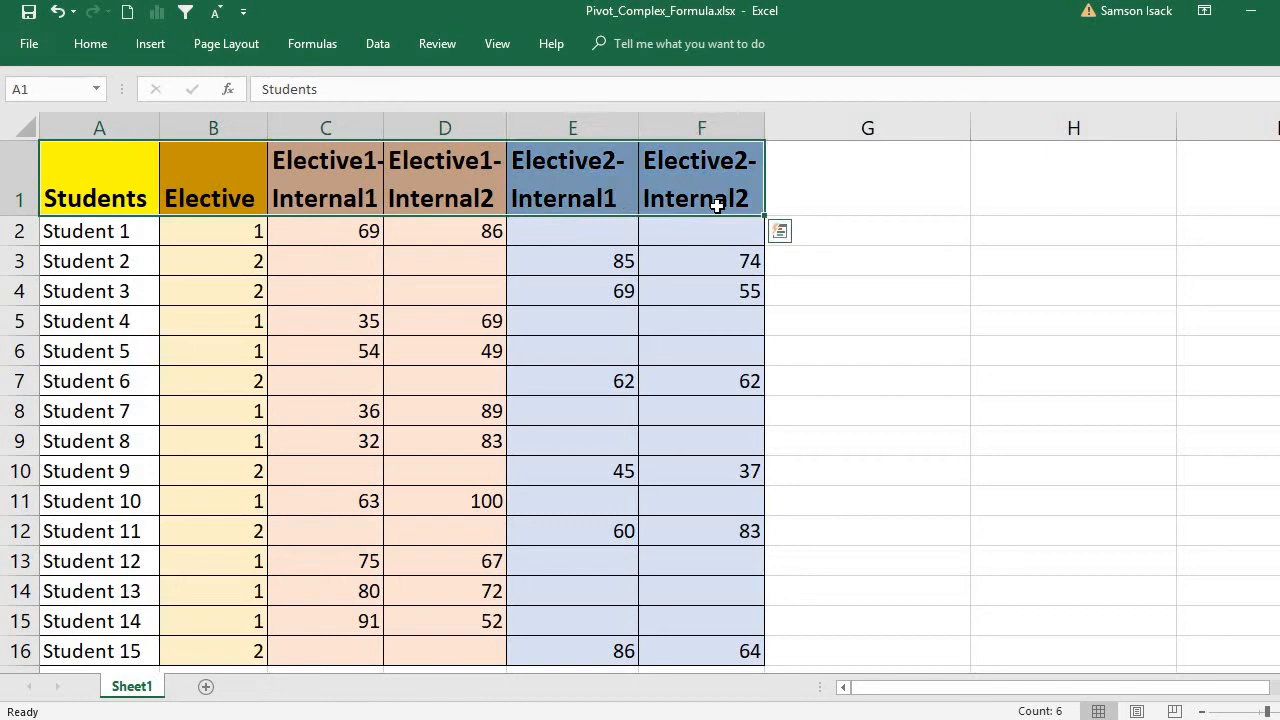
key(ctrl+shift+Down)
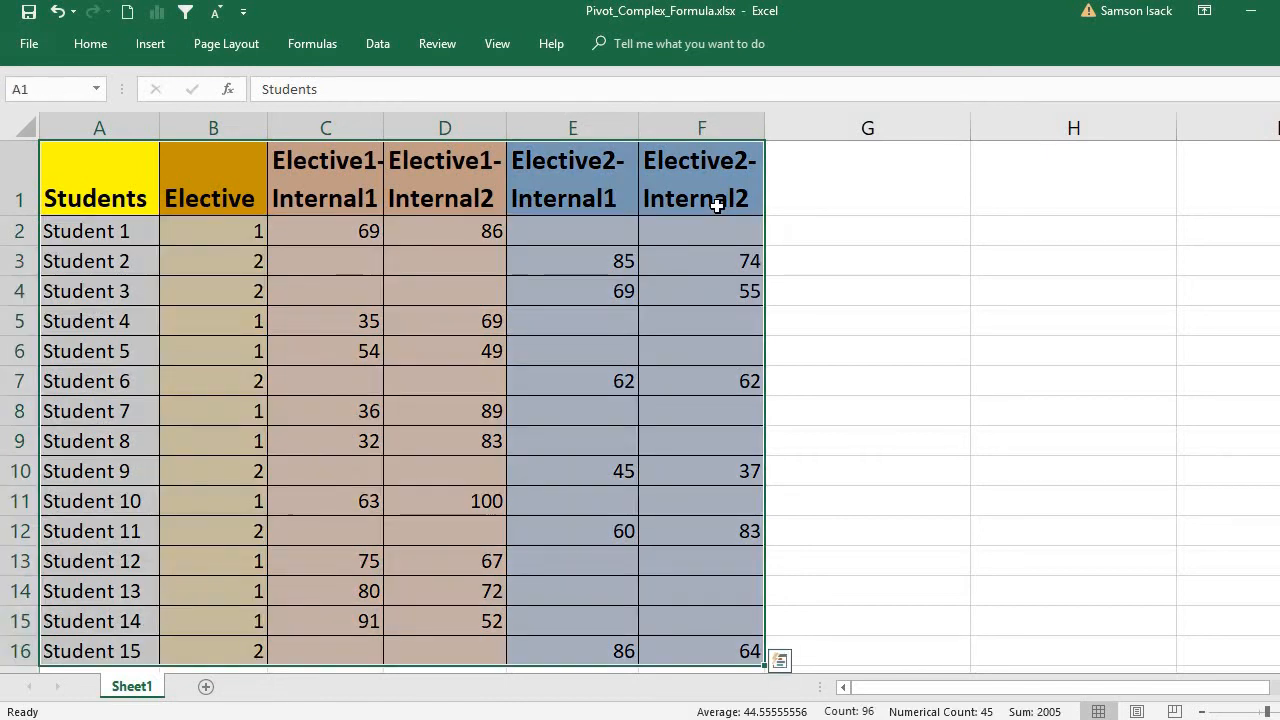
click(148, 46)
click(33, 92)
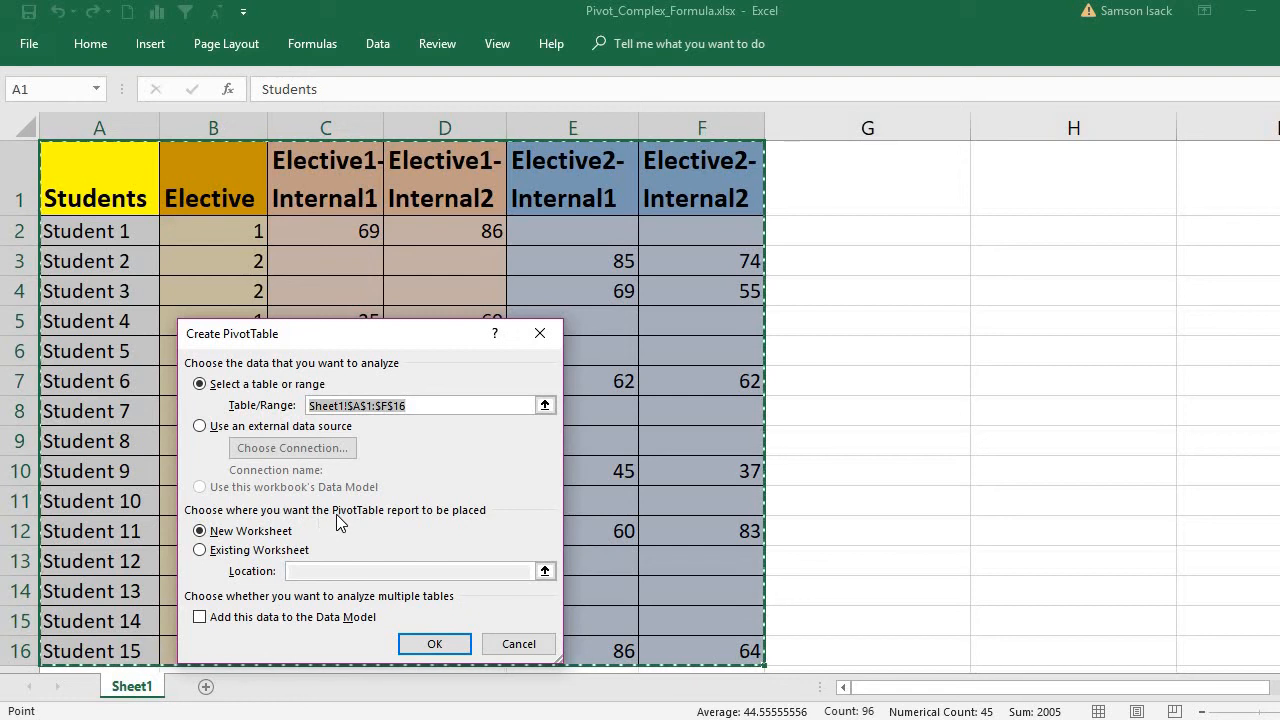
click(280, 550)
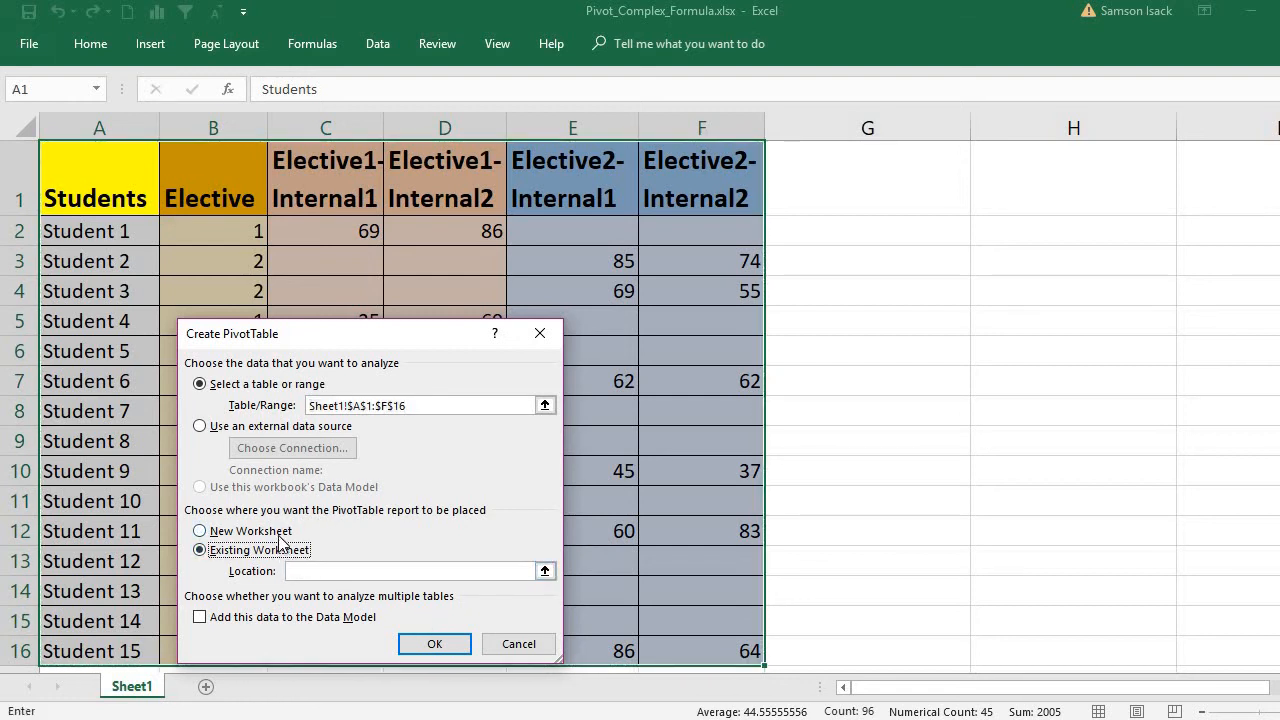
click(280, 532)
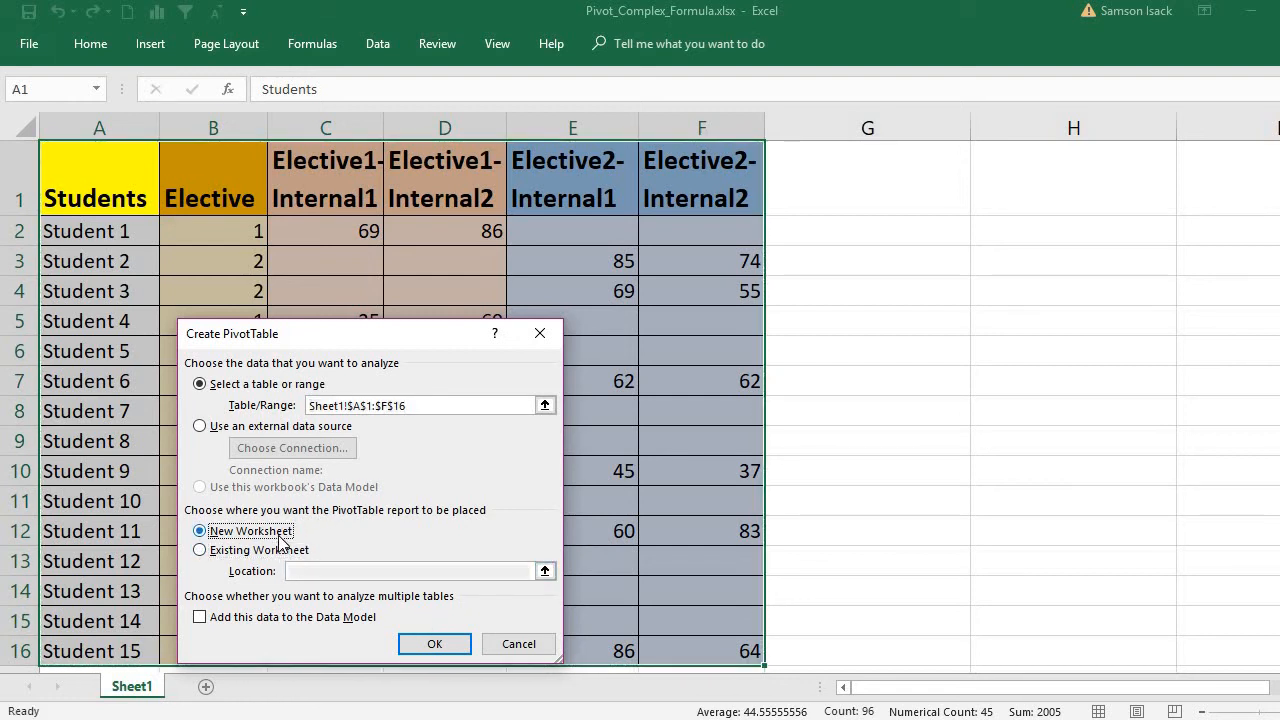
click(441, 645)
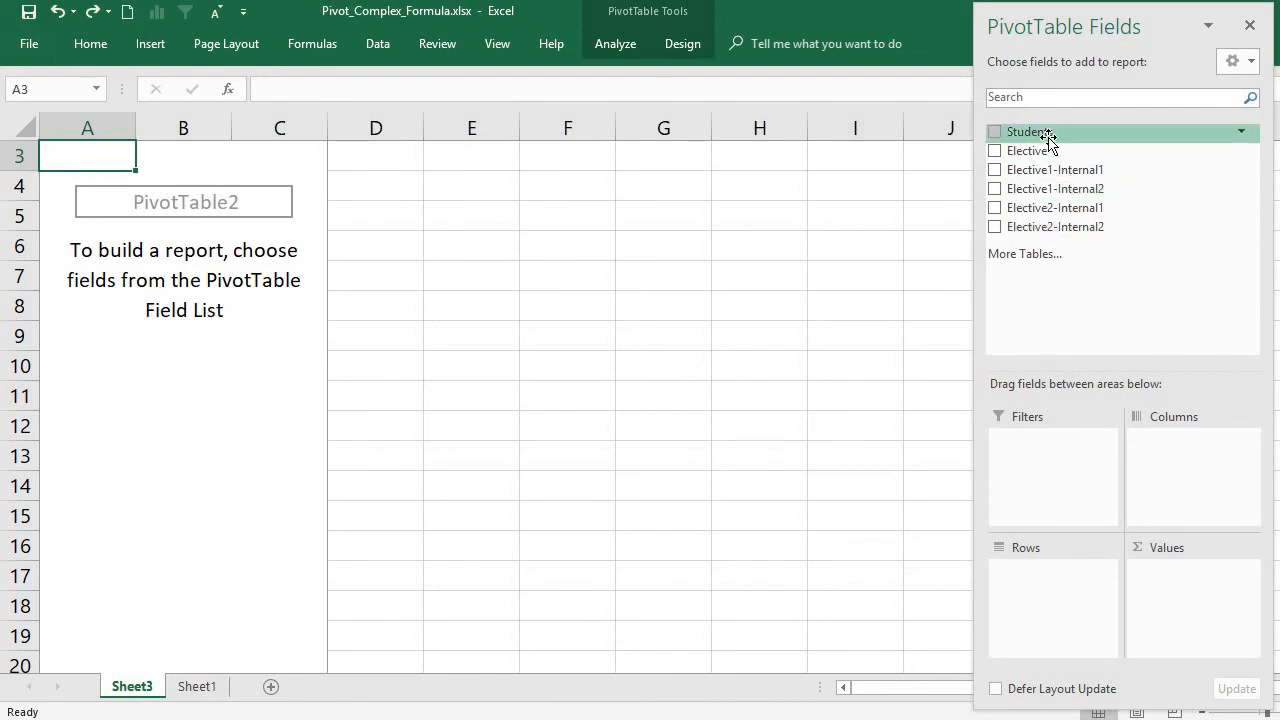
drag(1048, 140, 1072, 592)
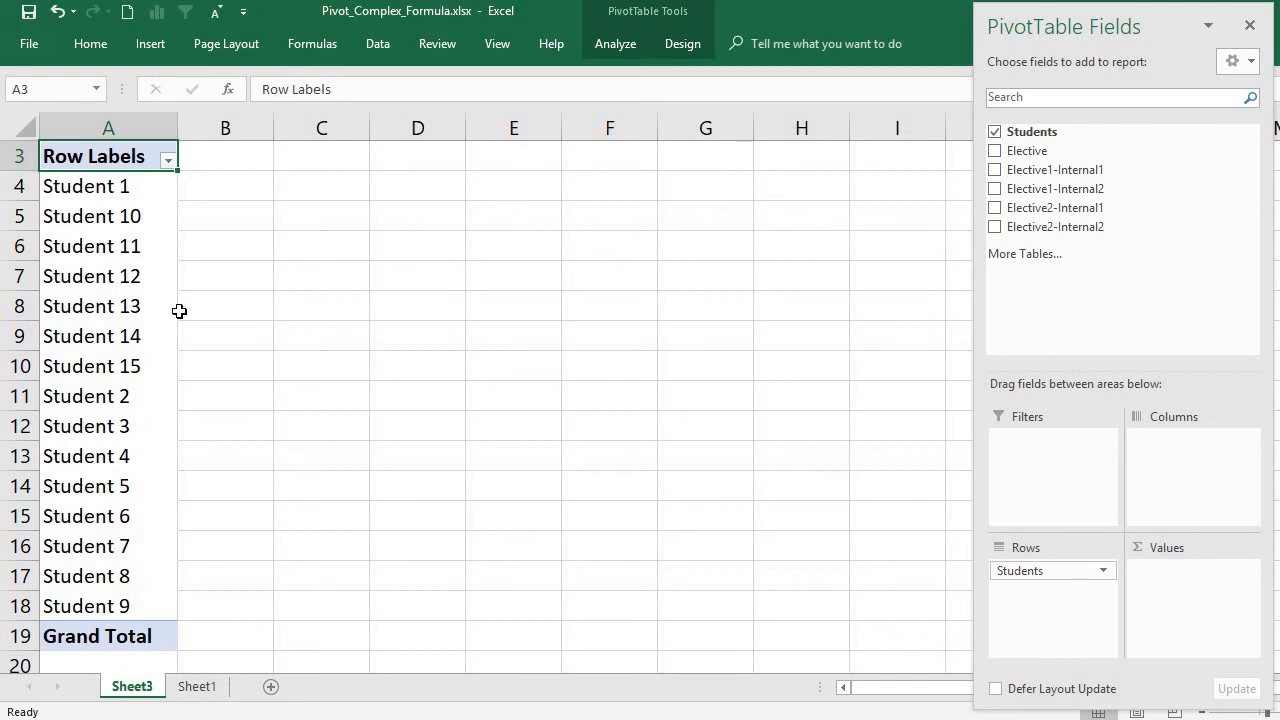
- Begin a new calculated field in the PivotTable and name it Elective Marks
click(622, 48)
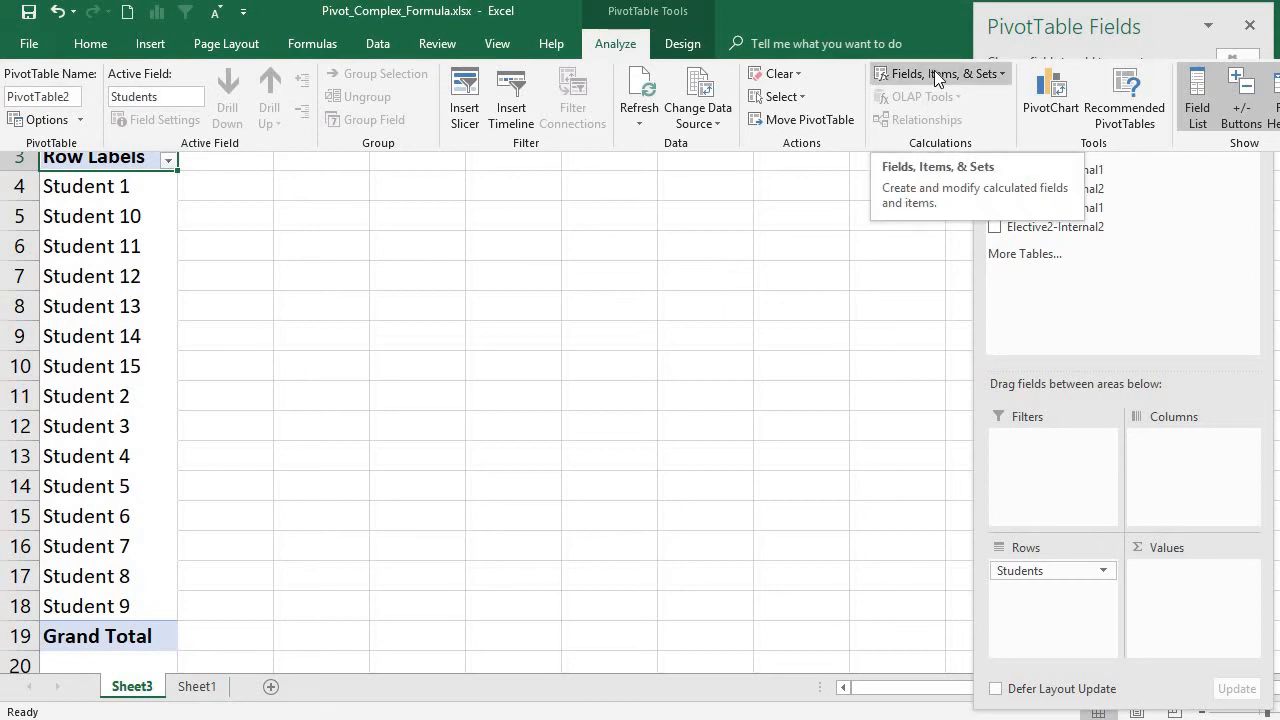
click(934, 70)
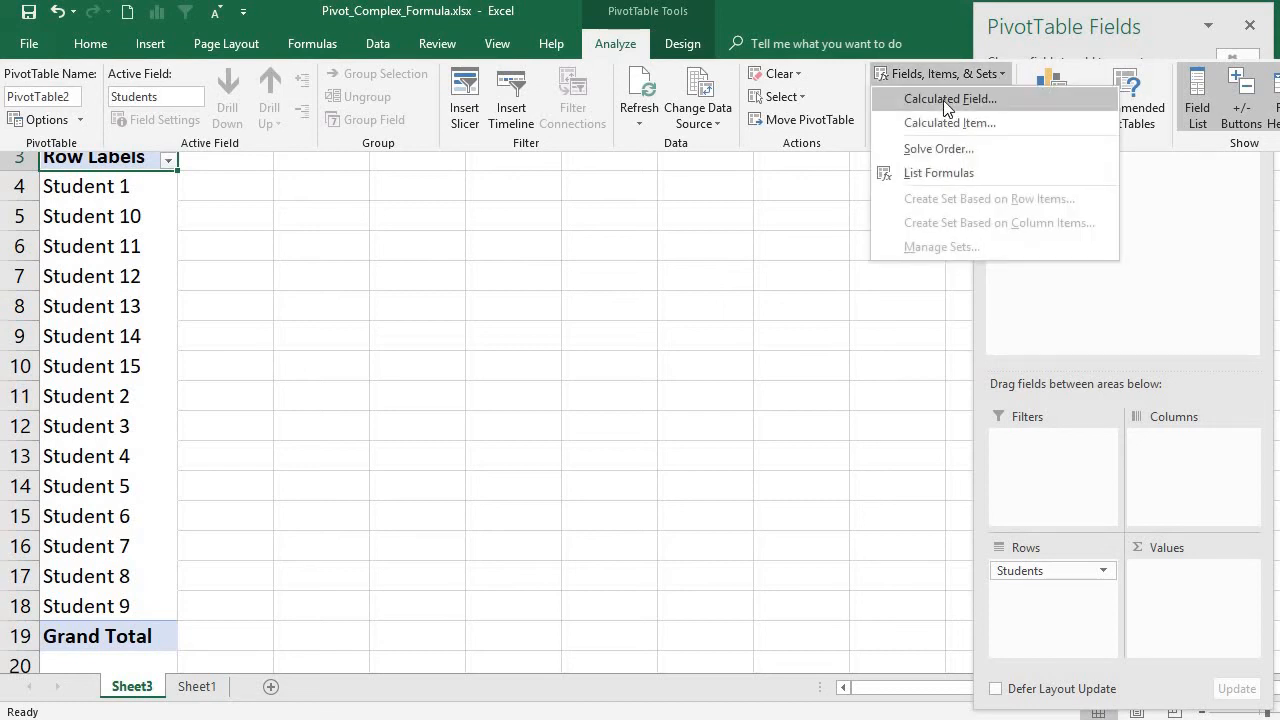
click(943, 100)
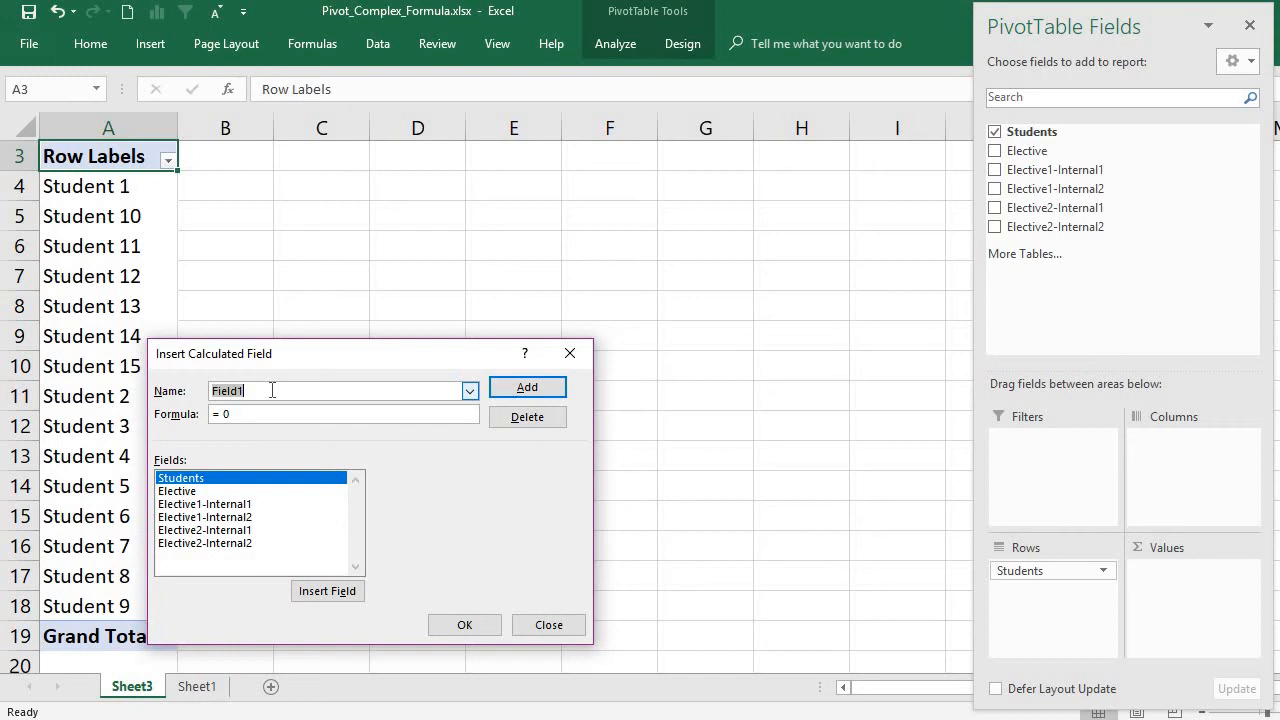
text(Elective Mark)
text(s)
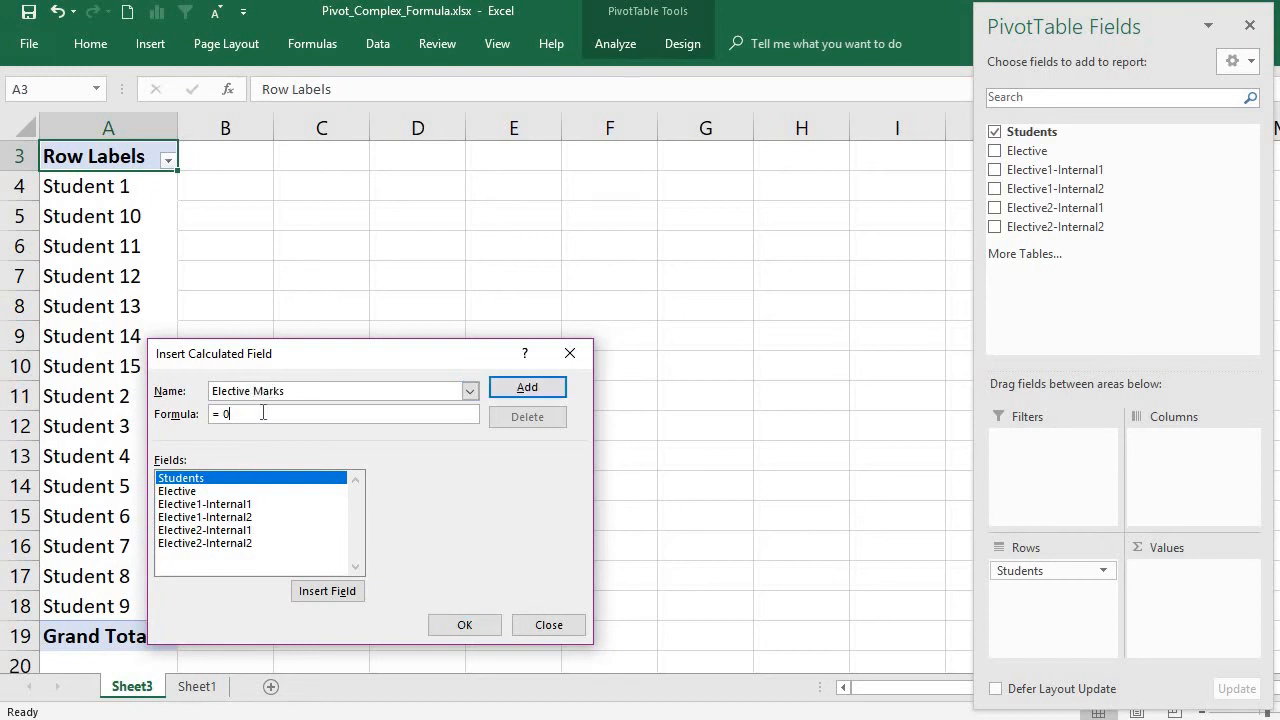
- Replace the default formula with the start of an IF that tests whether the Elective field equals 1: IF(Elective=1,
key(BackSpace)
text(()
text(F)
text(()
double_click(215, 491)
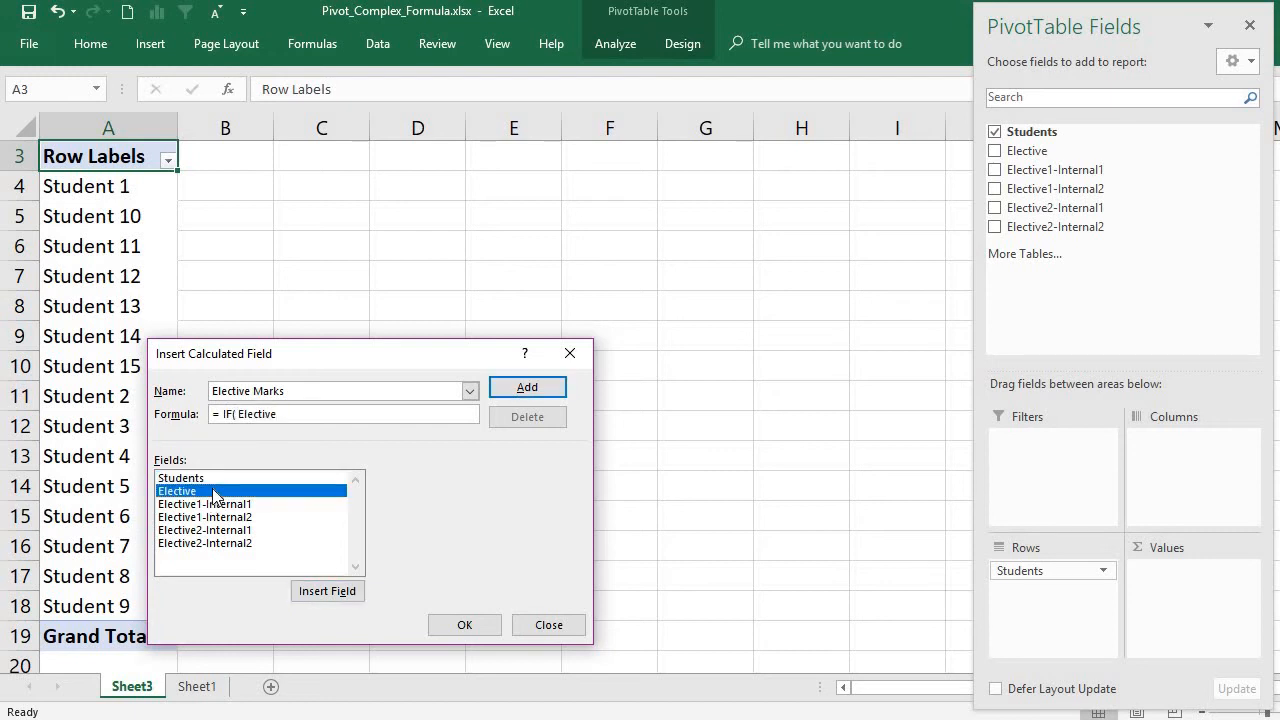
text(=1,)
- Add Max('Elective1-Internal1','Elective1-Internal2') to the formula as the IF's value when true
text(Max9)
key(BackSpace)
double_click(236, 505)
text(,)
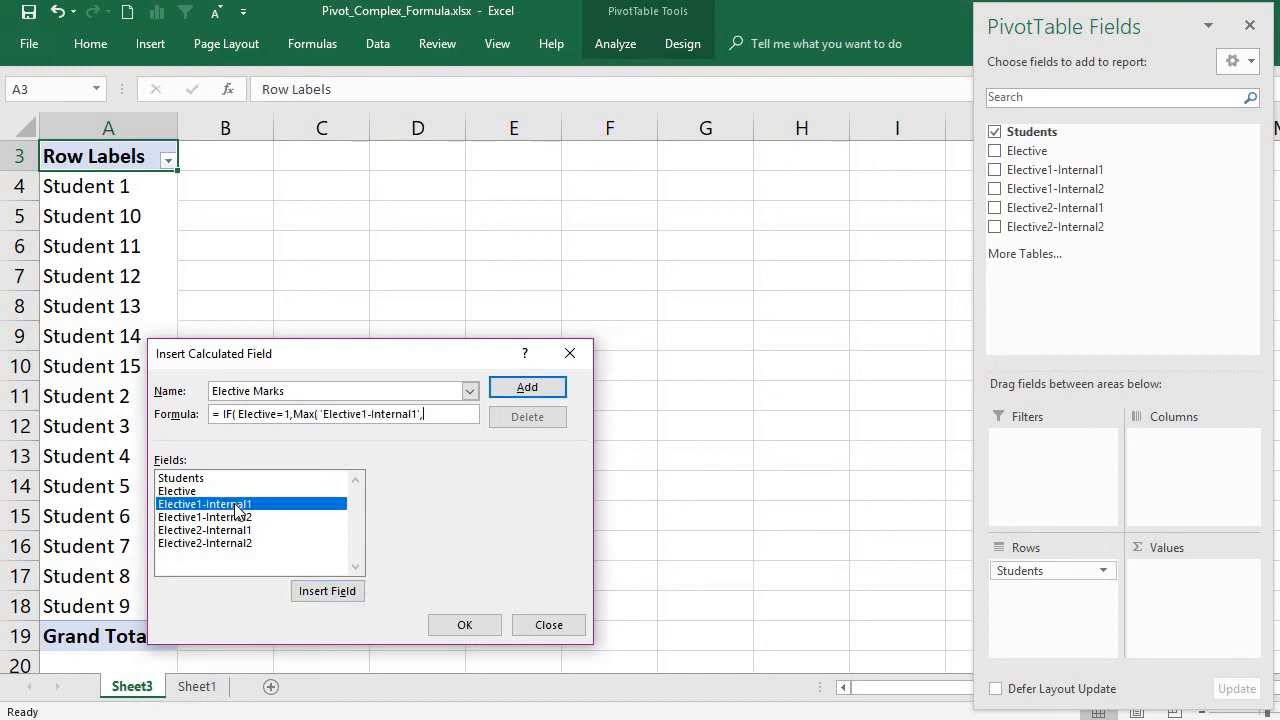
click(242, 519)
double_click(241, 520)
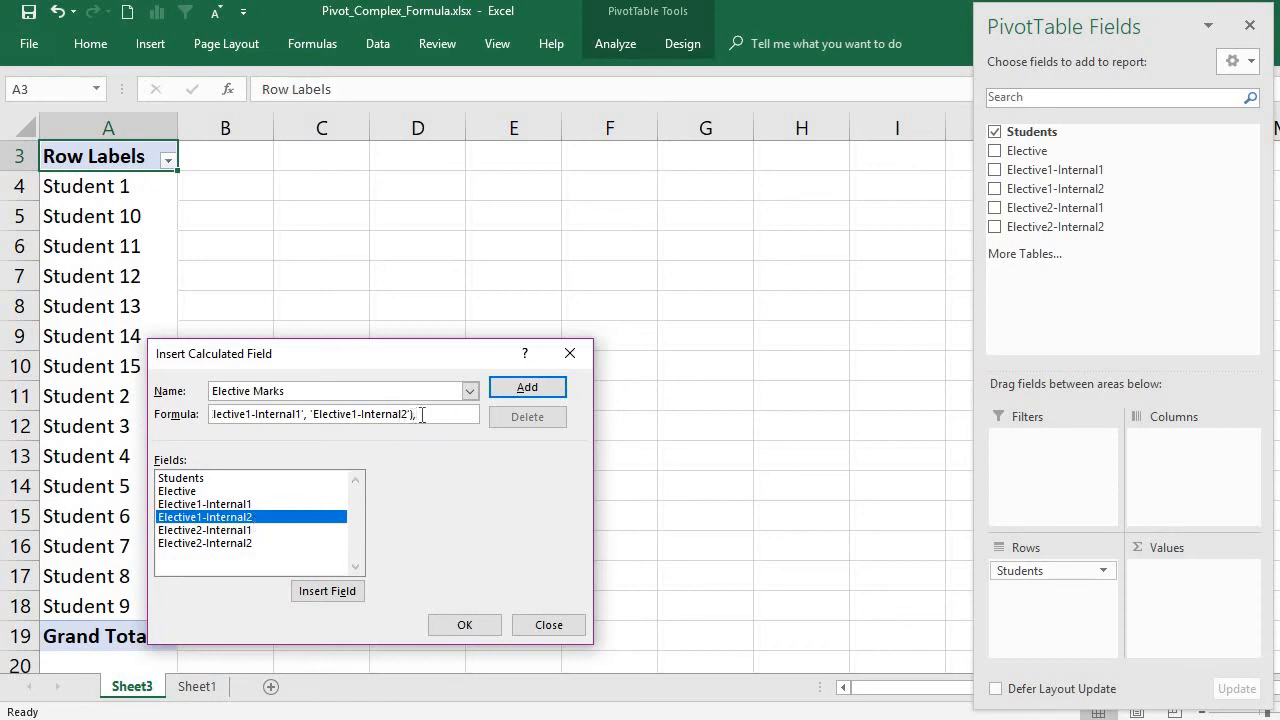
- Add Max('Elective2-Internal1','Elective2-Internal2') as the IF's value when false and close the formula
drag(422, 414, 172, 413)
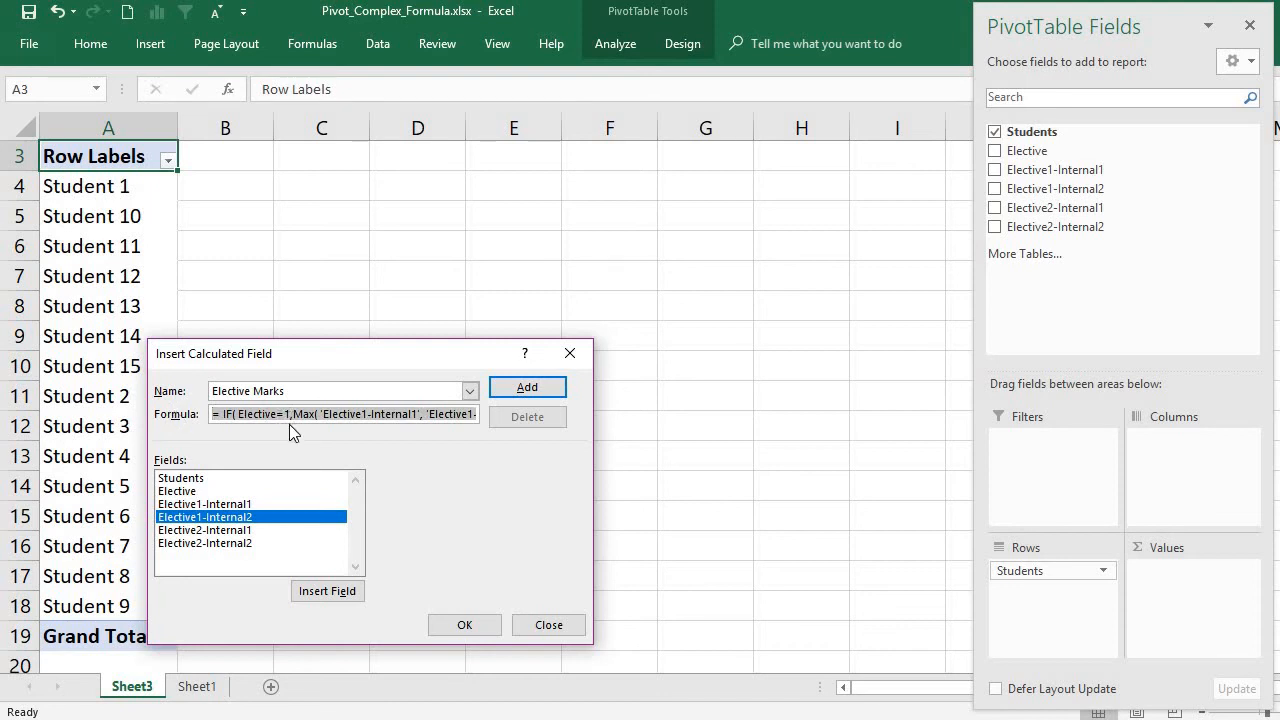
drag(361, 414, 448, 414)
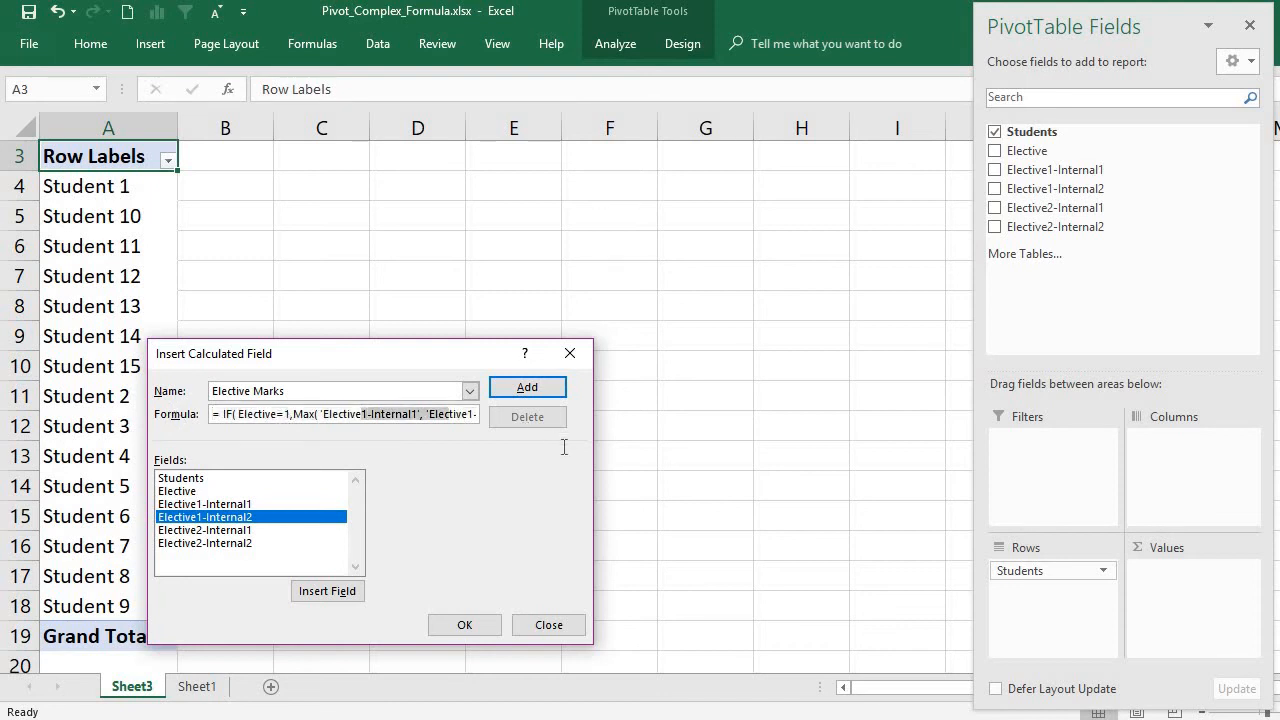
drag(564, 447, 491, 432)
click(478, 414)
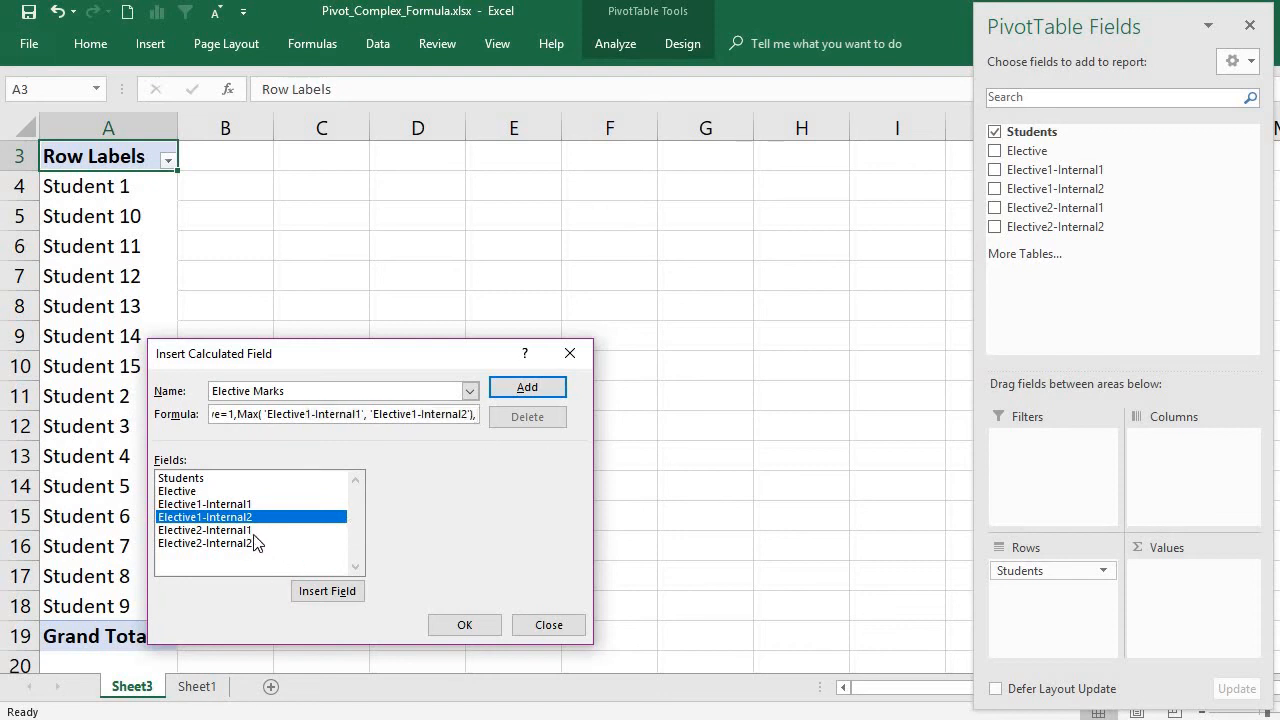
text(Max()
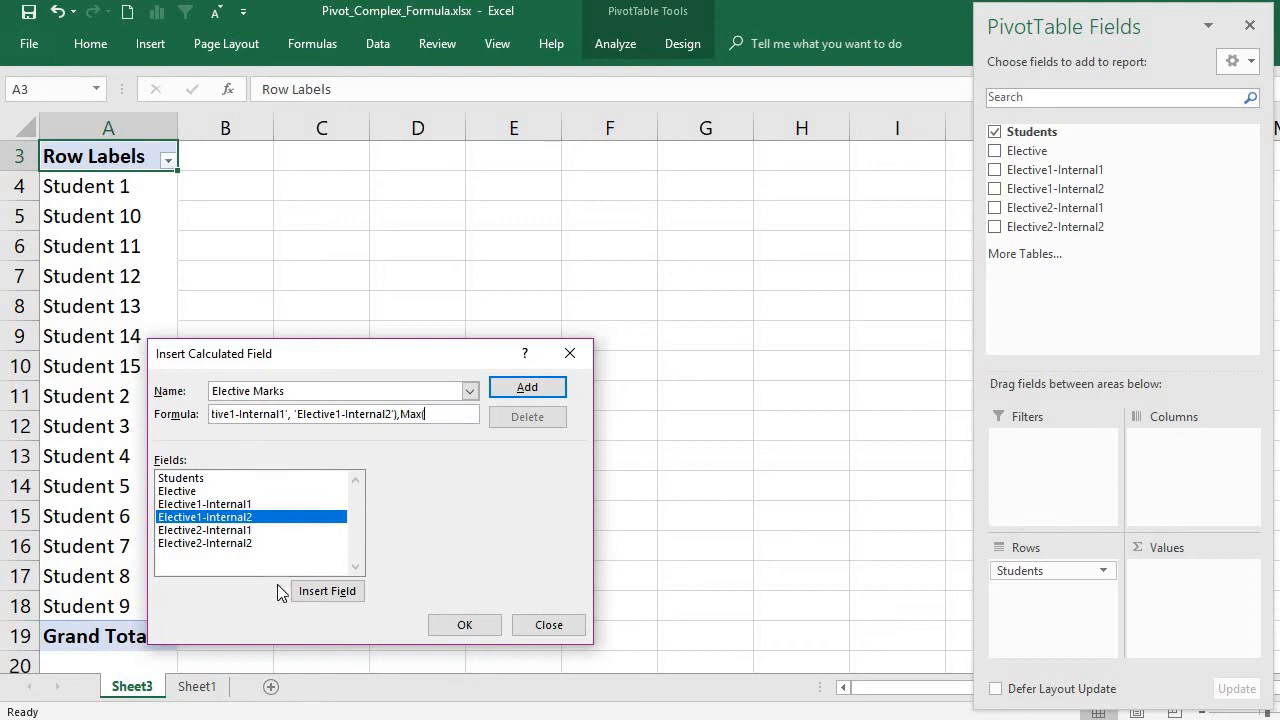
double_click(258, 535)
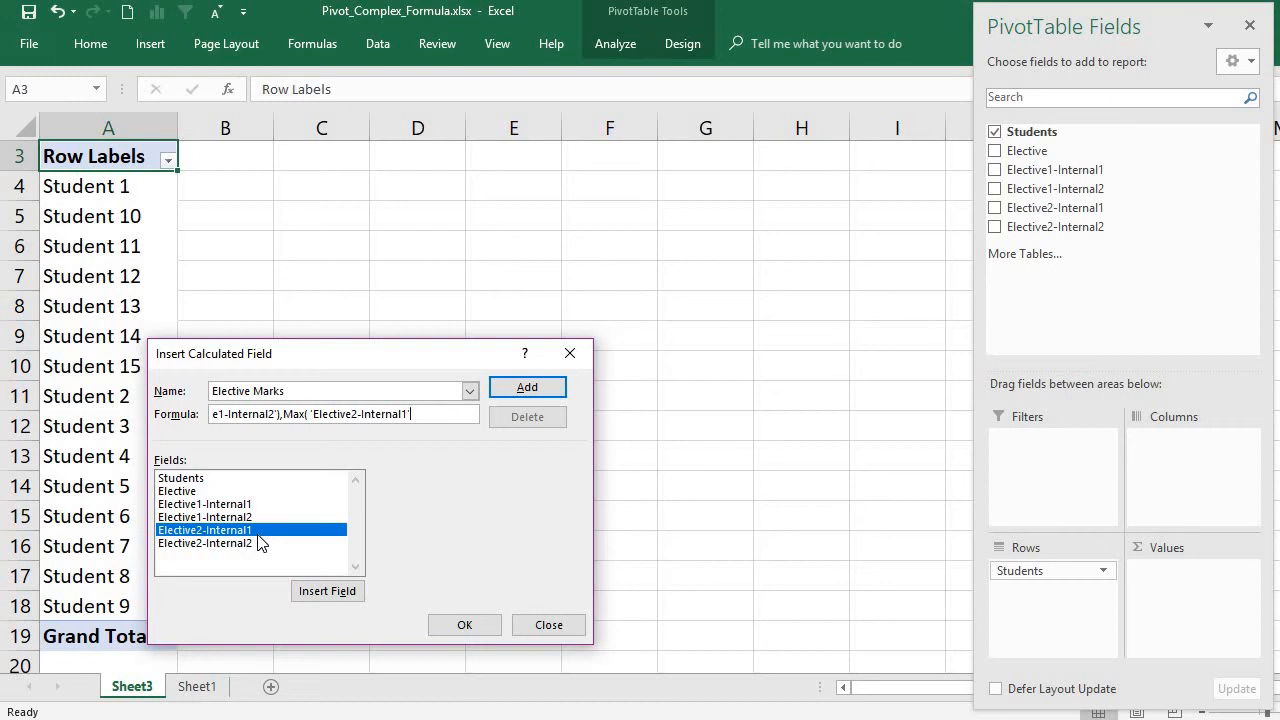
double_click(255, 545)
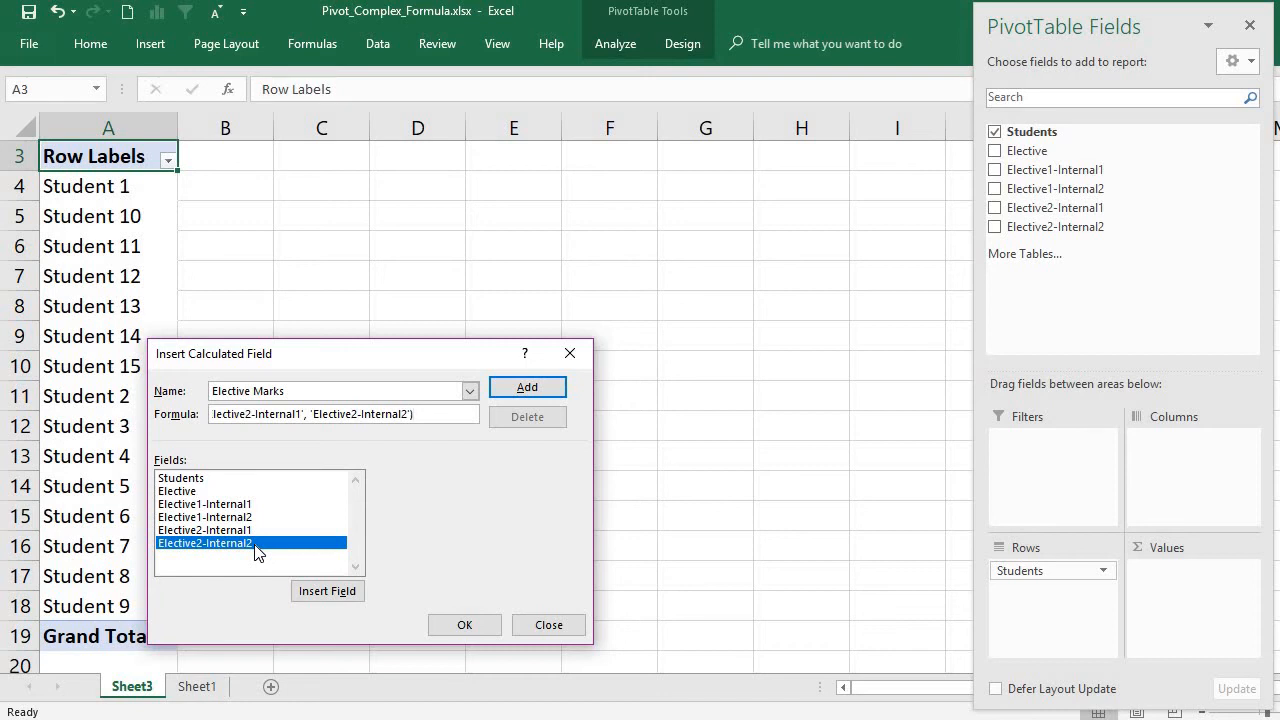
text())
- Review the complete Elective Marks formula and copy it
drag(430, 417, 116, 340)
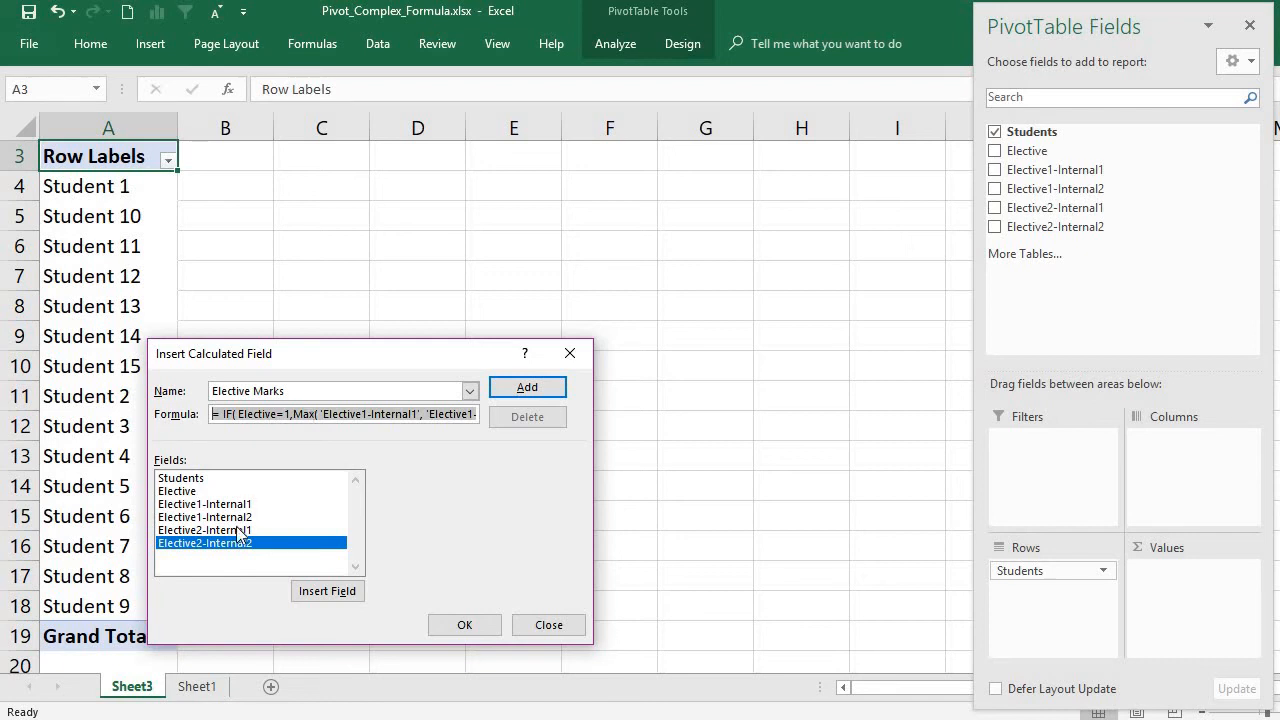
click(311, 414)
key(Home)
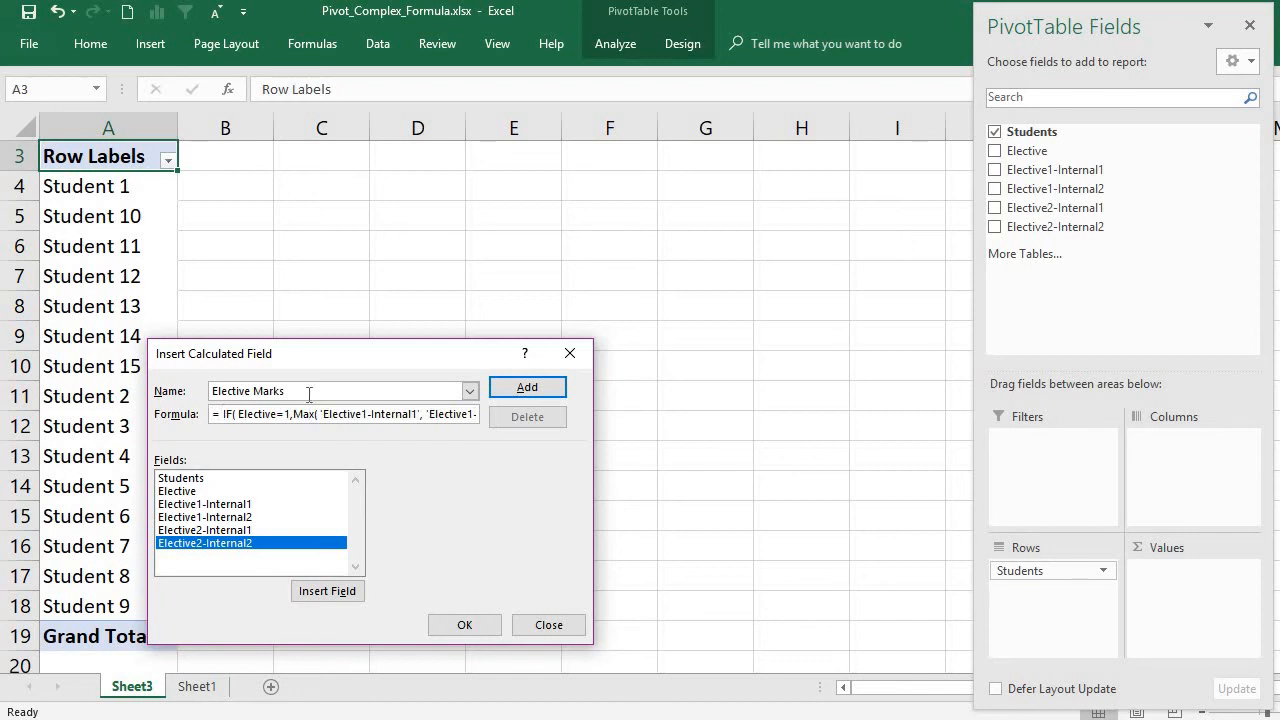
key(shift+End)
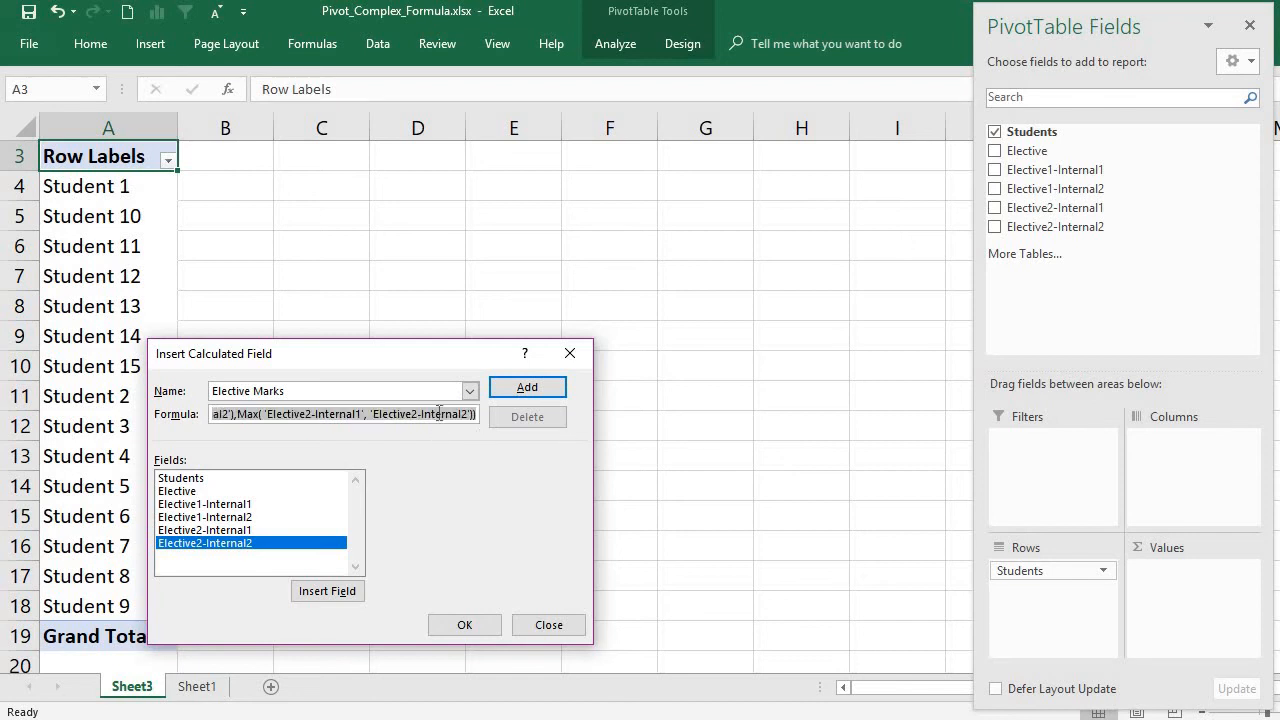
right_click(439, 413)
click(455, 446)
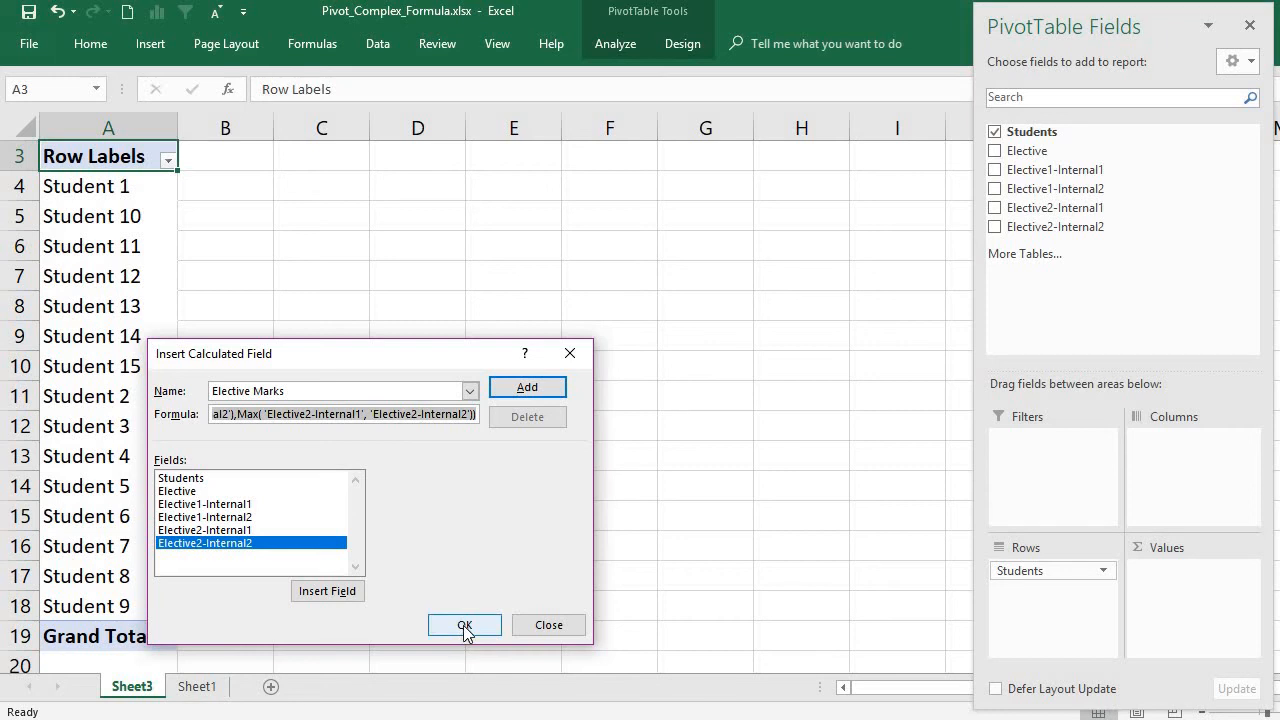
- Add Elective Marks to the PivotTable's fields as a calculated field and accept it into the values
click(532, 395)
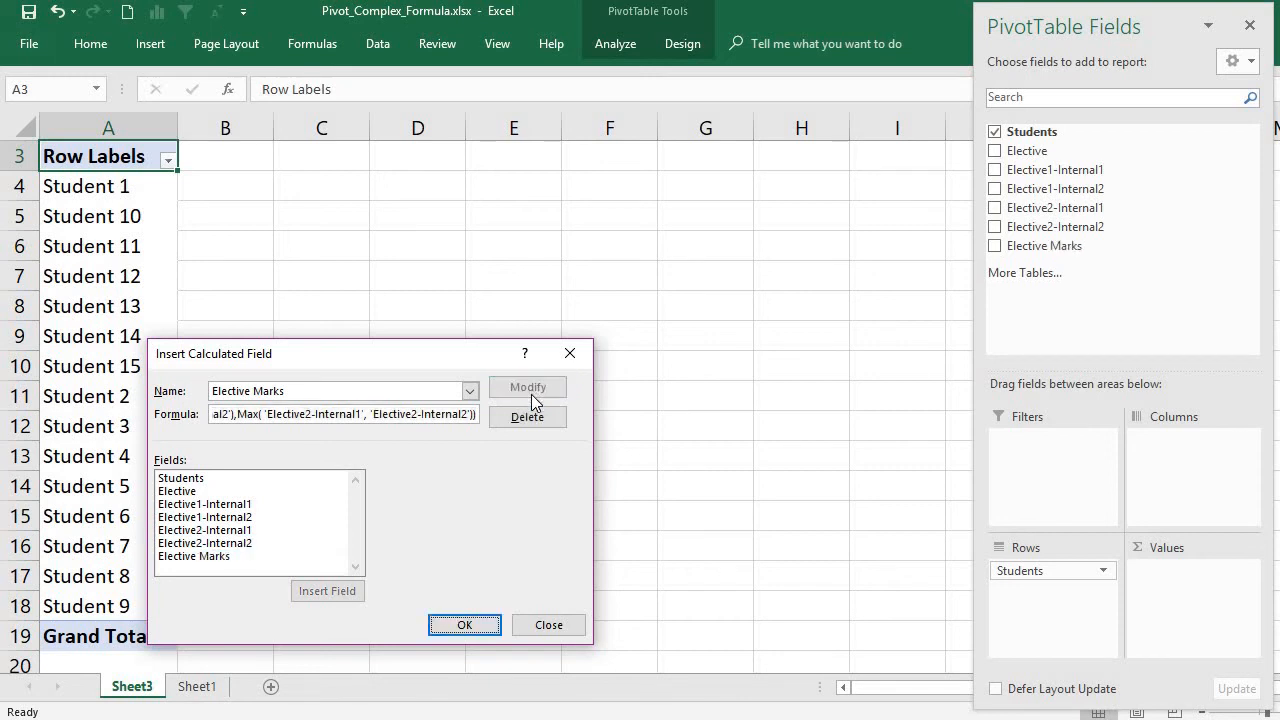
click(218, 558)
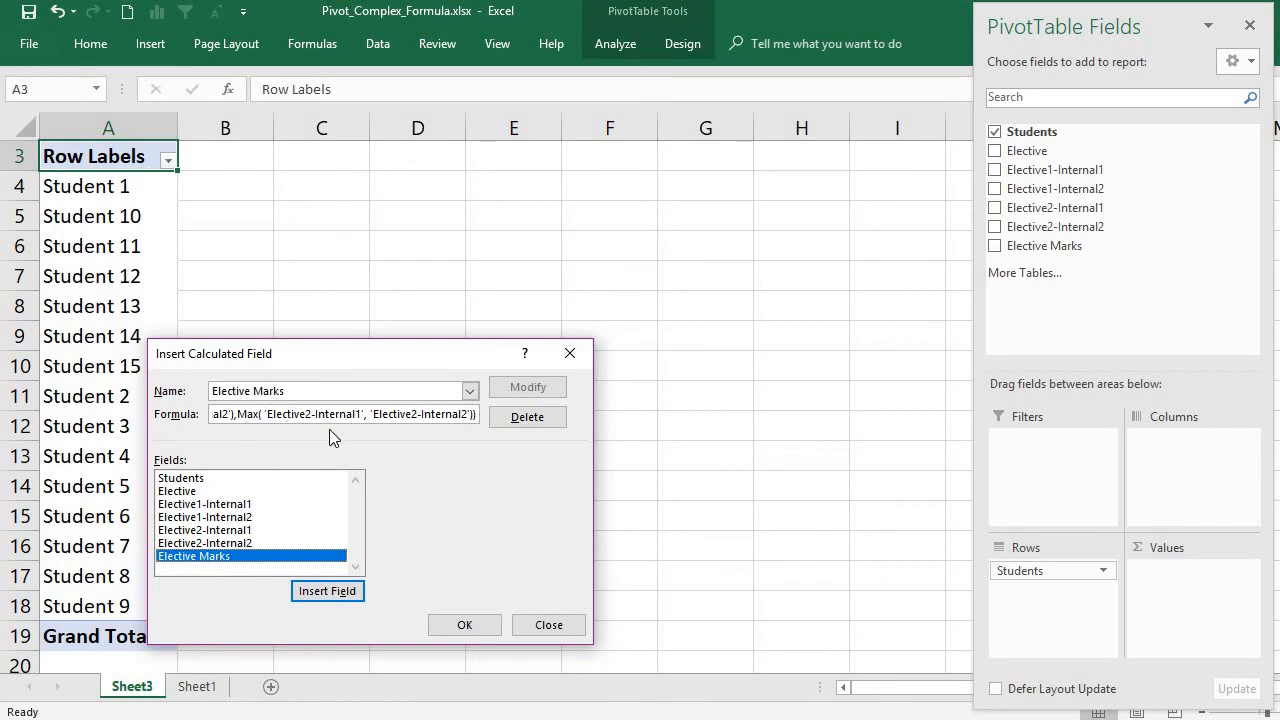
click(486, 626)
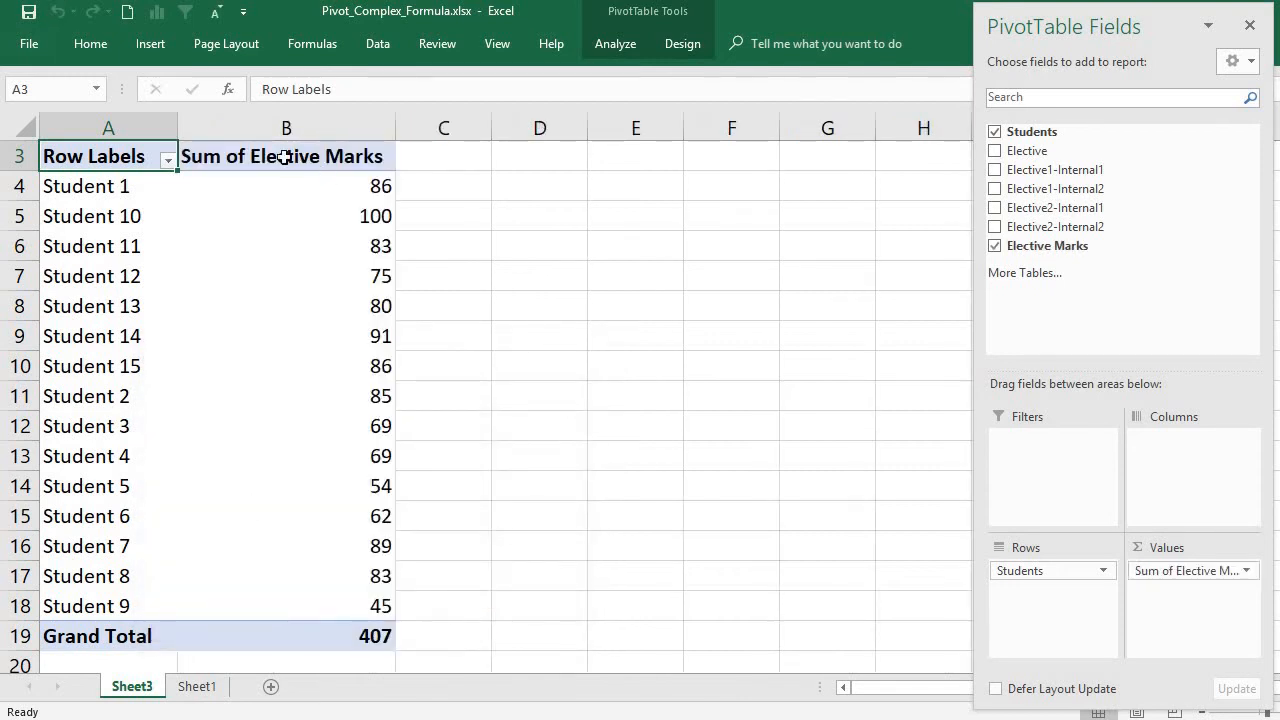
- Paste the copied formula as text into cell C4 and widen column C
click(444, 189)
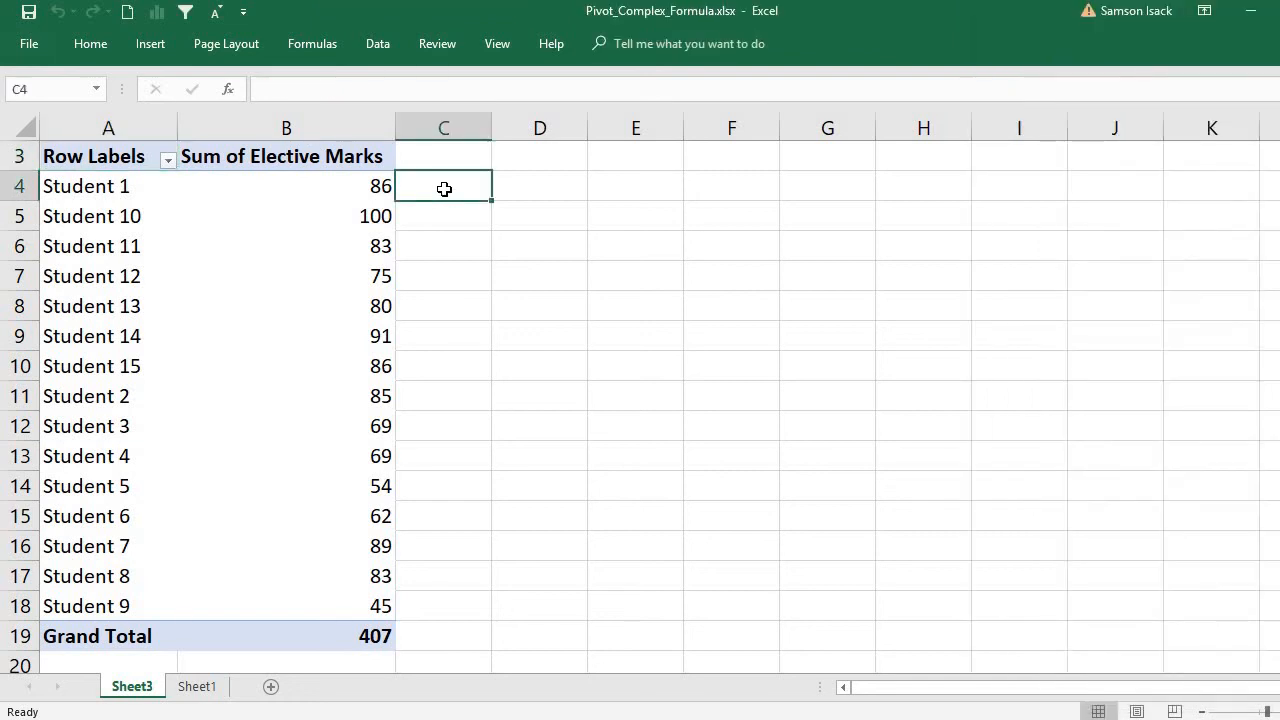
key(ctrl+v)
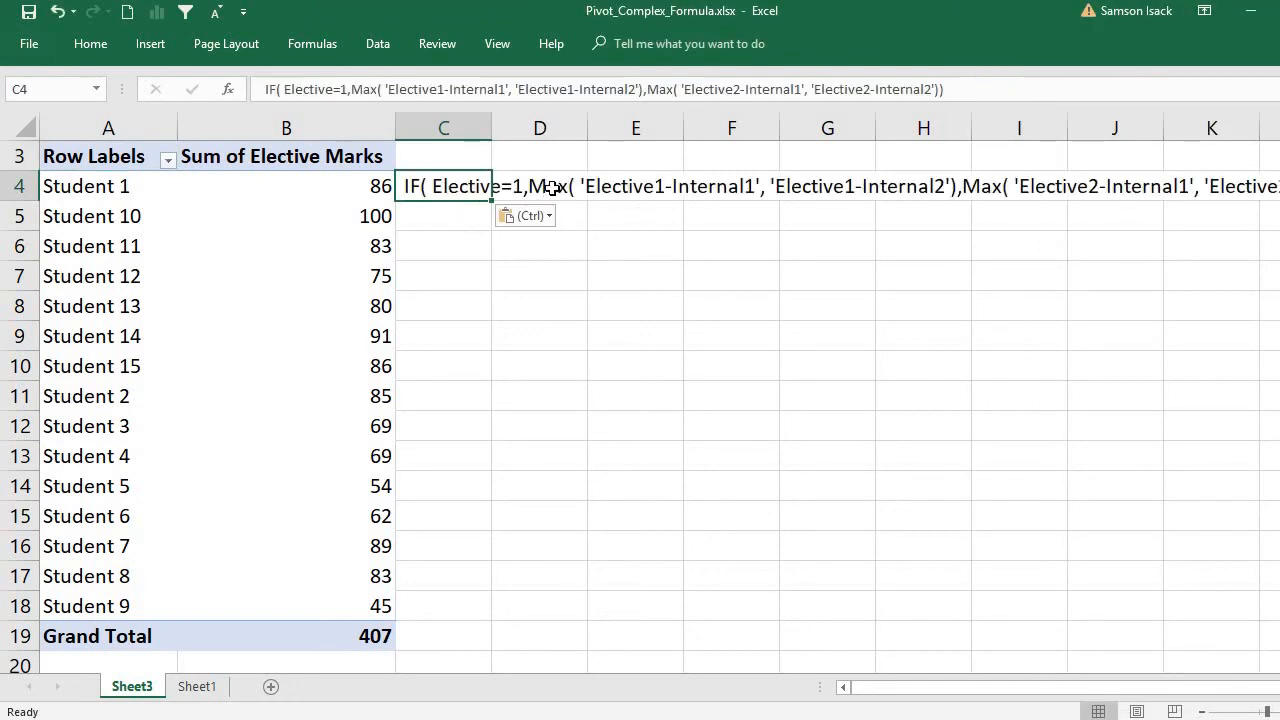
drag(491, 128, 696, 135)
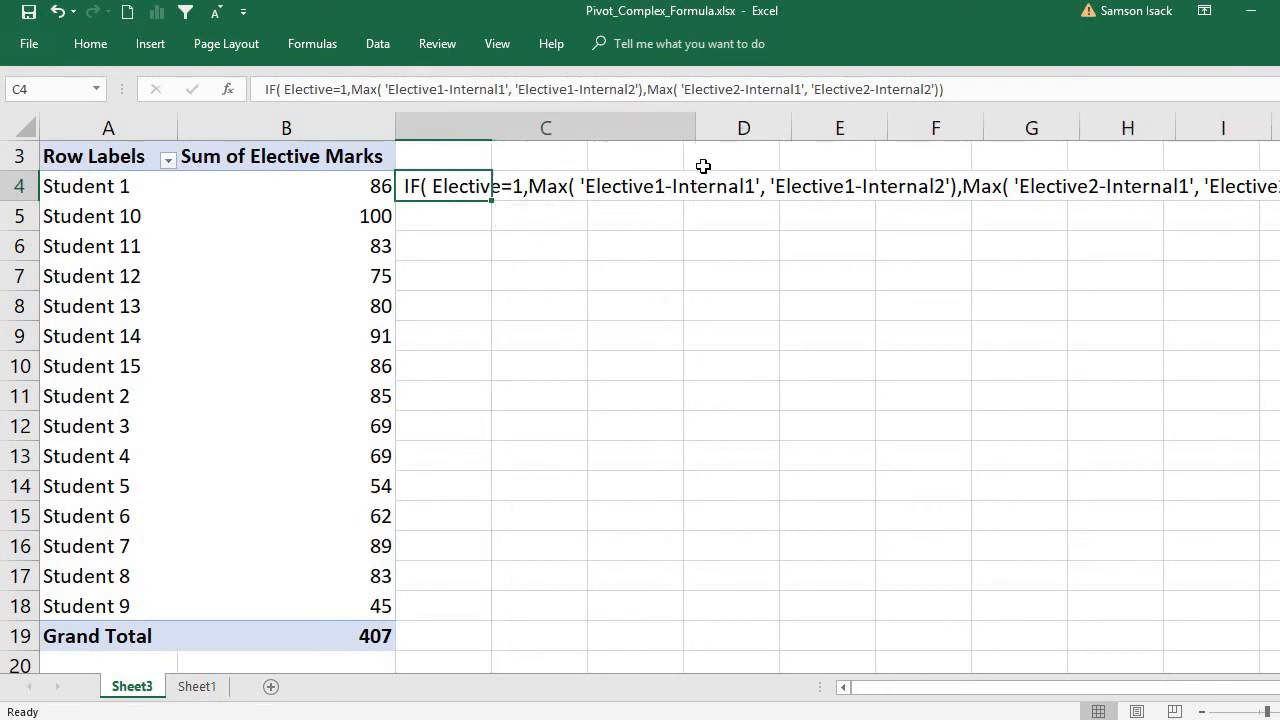
- Split the formula text in C4 into three lines, with a line break before each Max
double_click(545, 192)
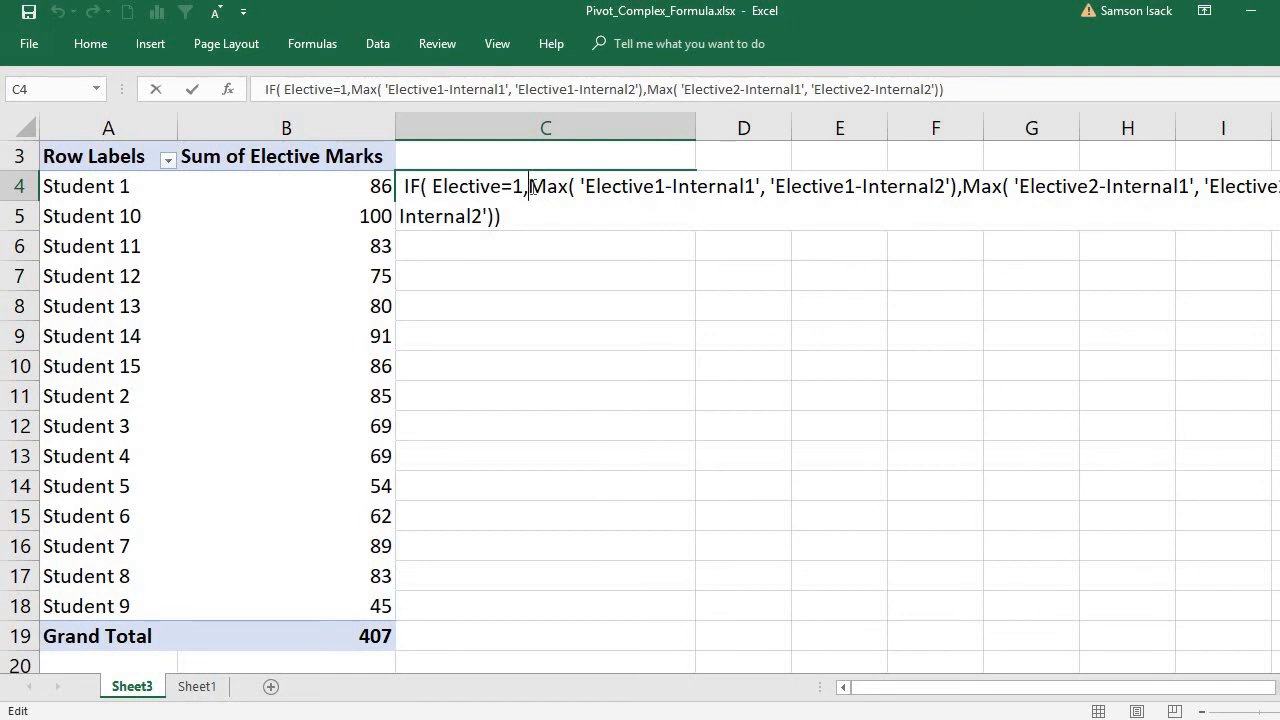
click(531, 187)
key(alt+Return)
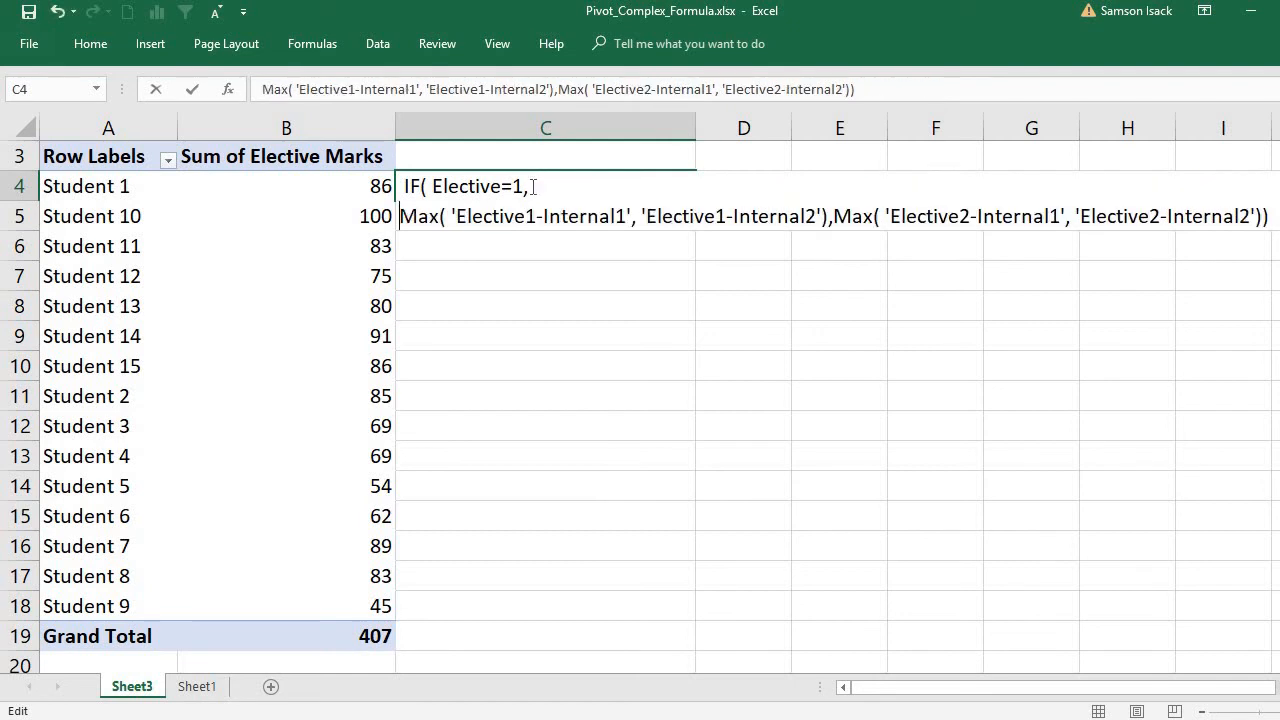
double_click(833, 218)
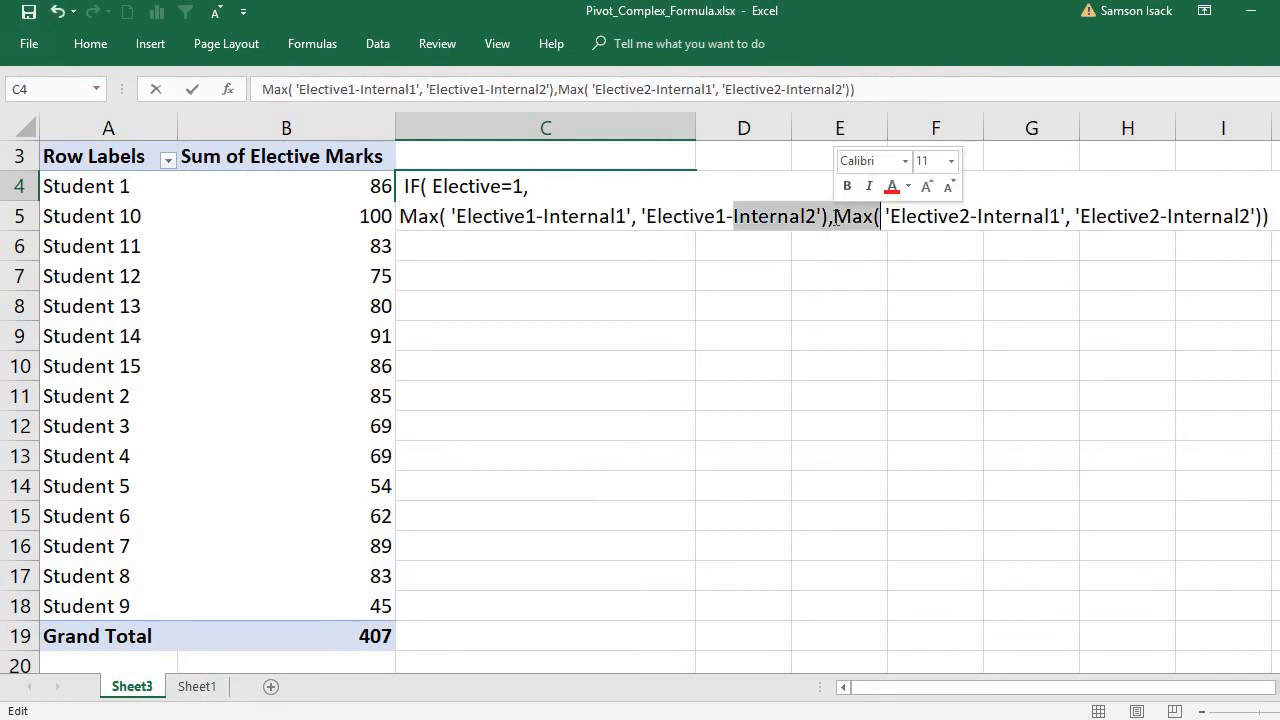
click(832, 218)
key(alt+Return)
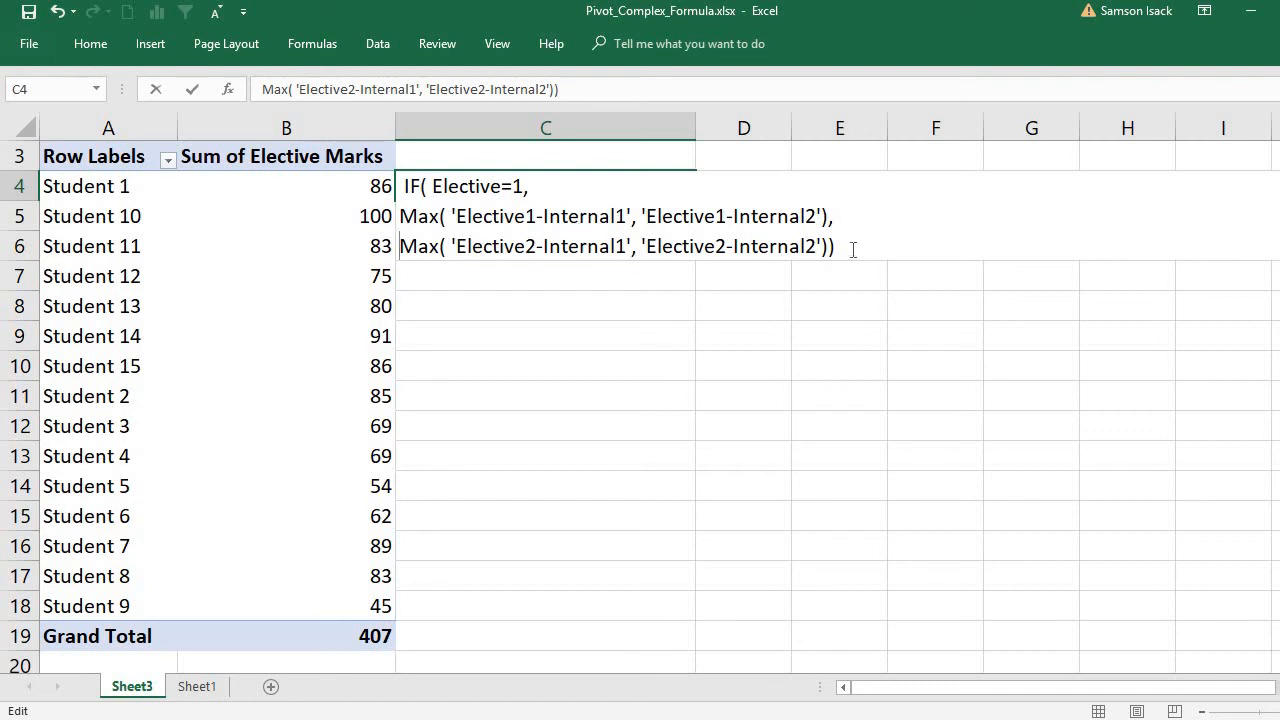
- Cut the whole formula text out of C4, leaving the cell empty
drag(836, 247, 532, 110)
key(ctrl+x)
key(Return)
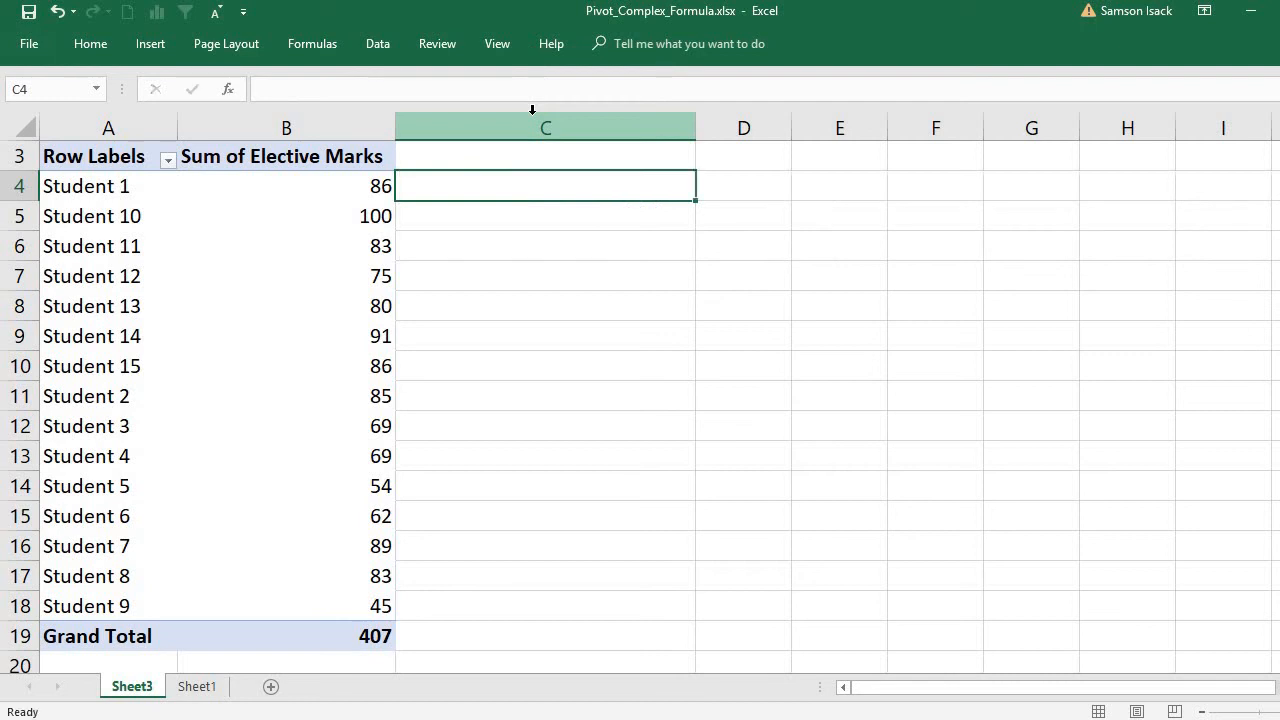
- Replace the PivotTable's Row Labels header in A3 with Students
click(376, 186)
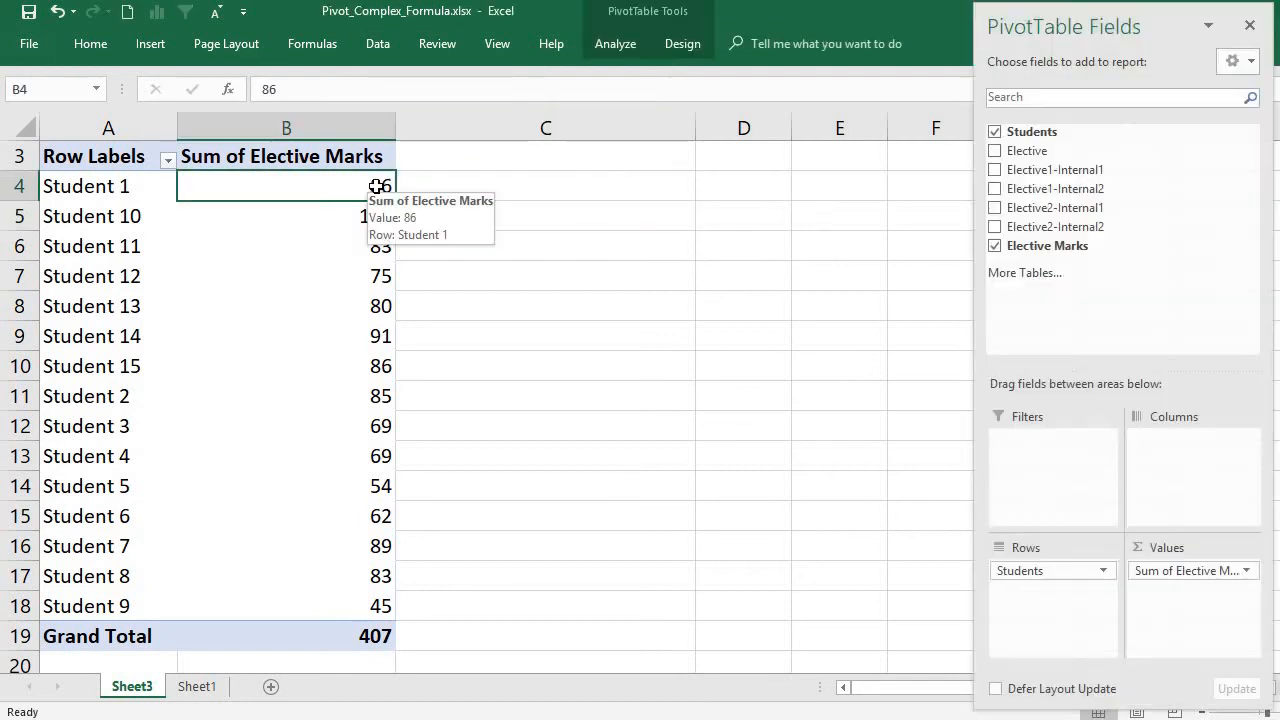
click(123, 162)
double_click(123, 162)
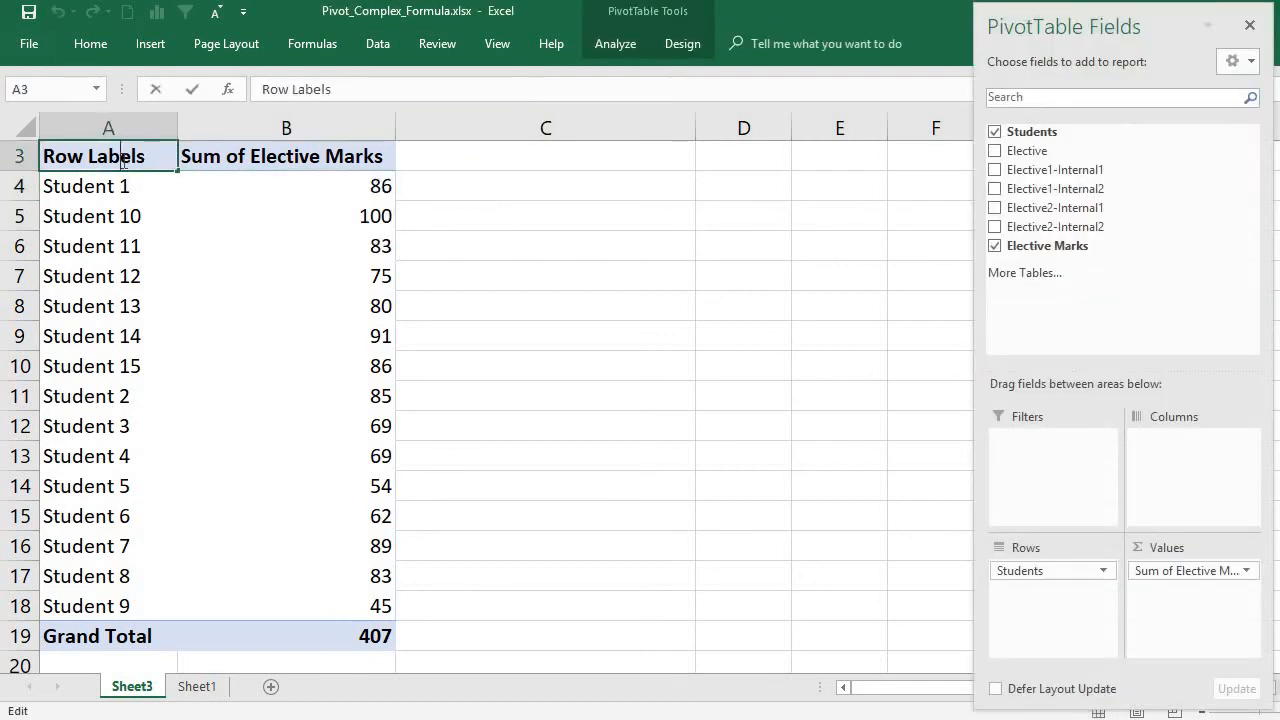
drag(148, 158, 42, 157)
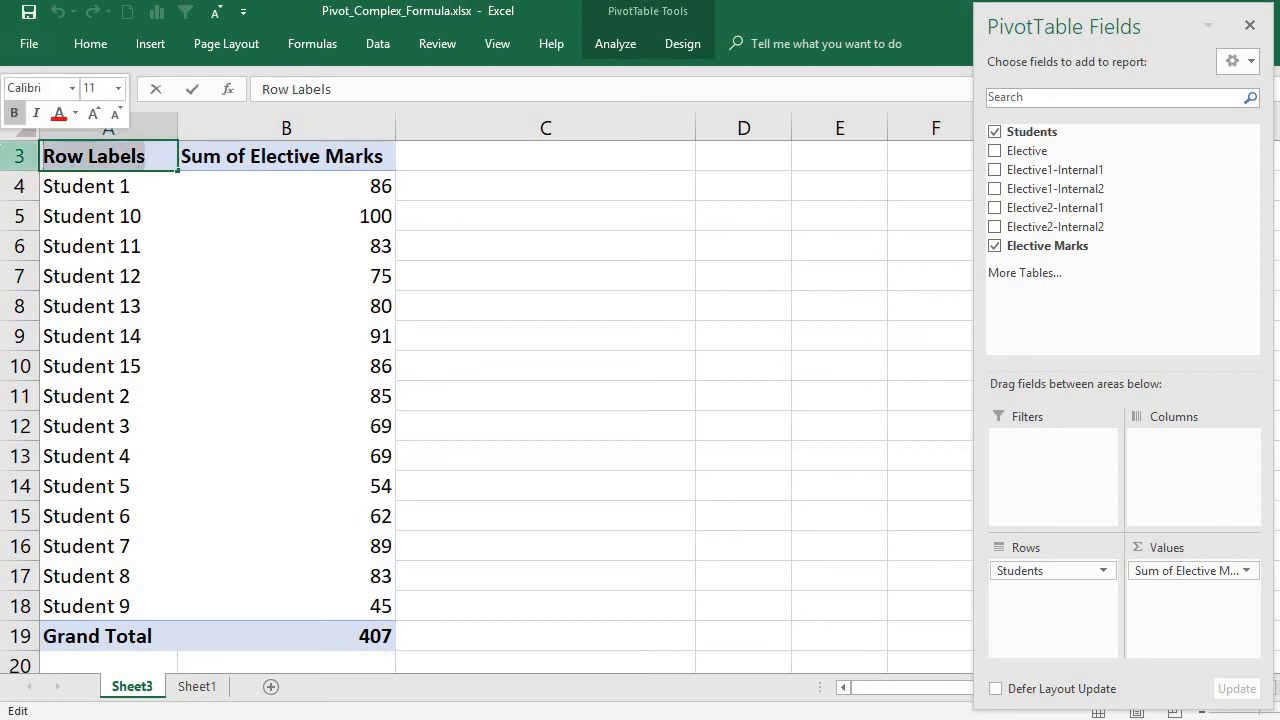
text(Students)
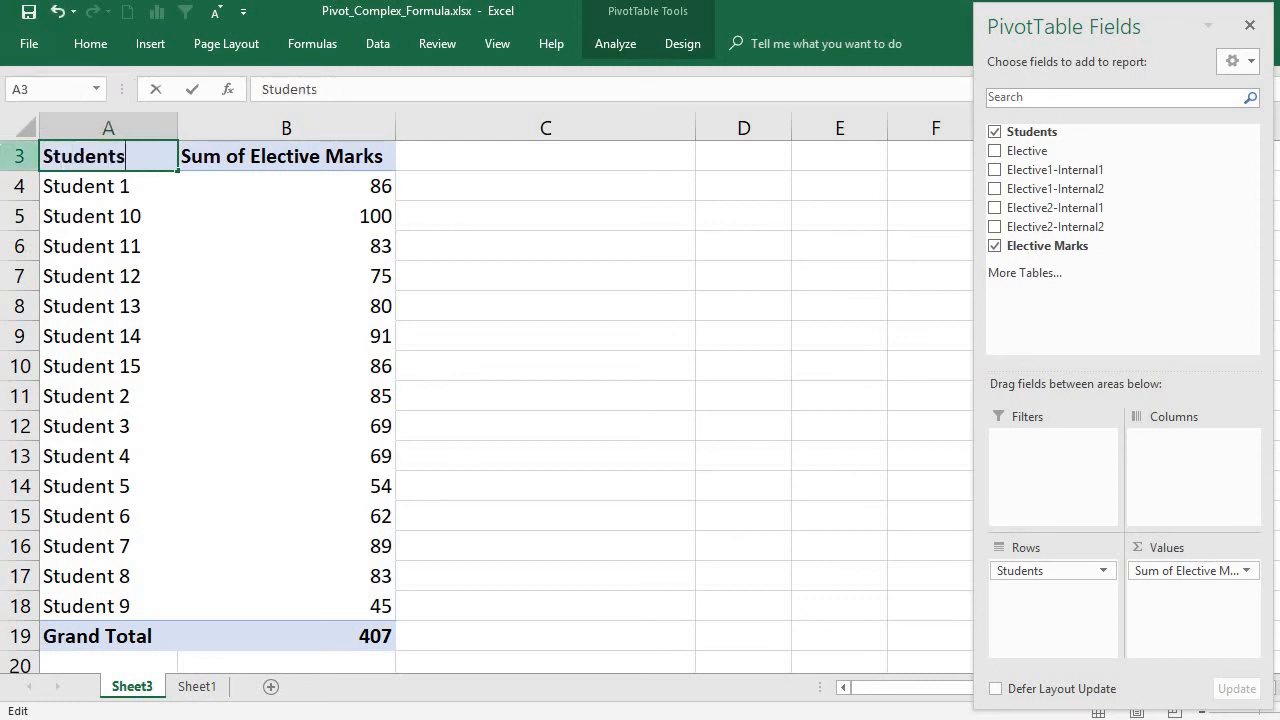
- Try to rename the Sum of Elective Marks value field to Elective Marks in its value field settings
click(242, 160)
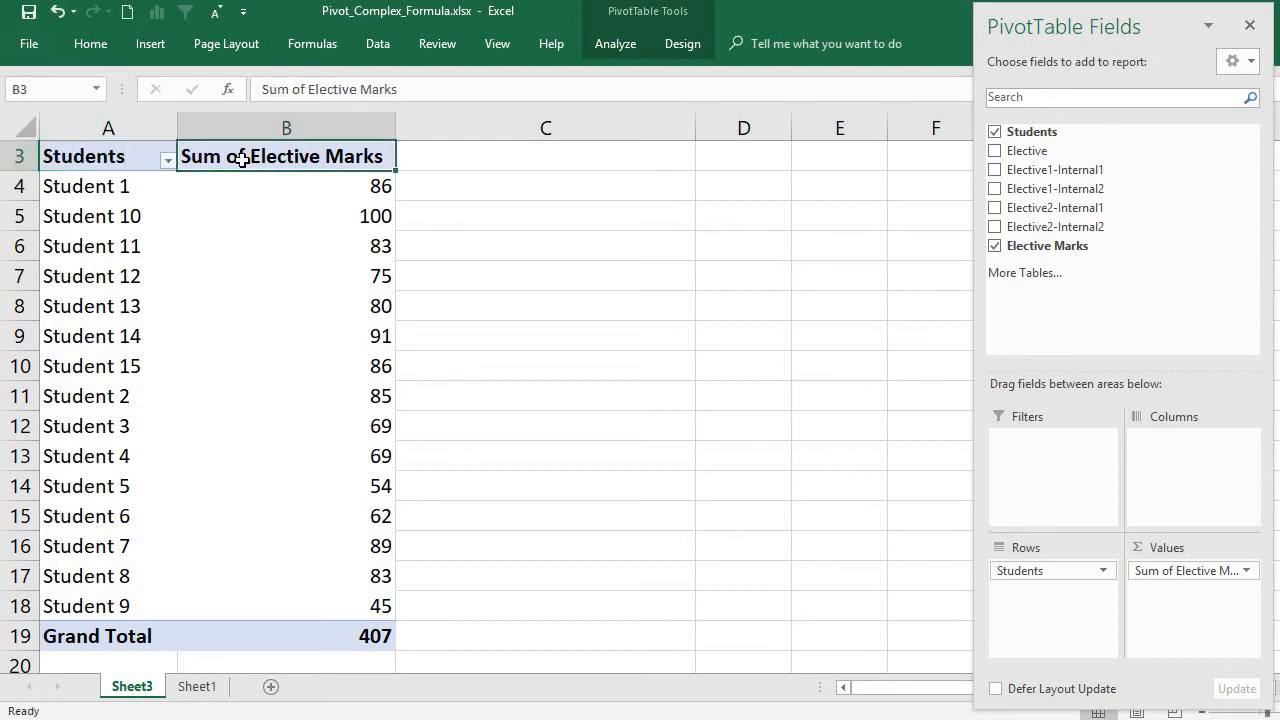
double_click(242, 160)
click(317, 400)
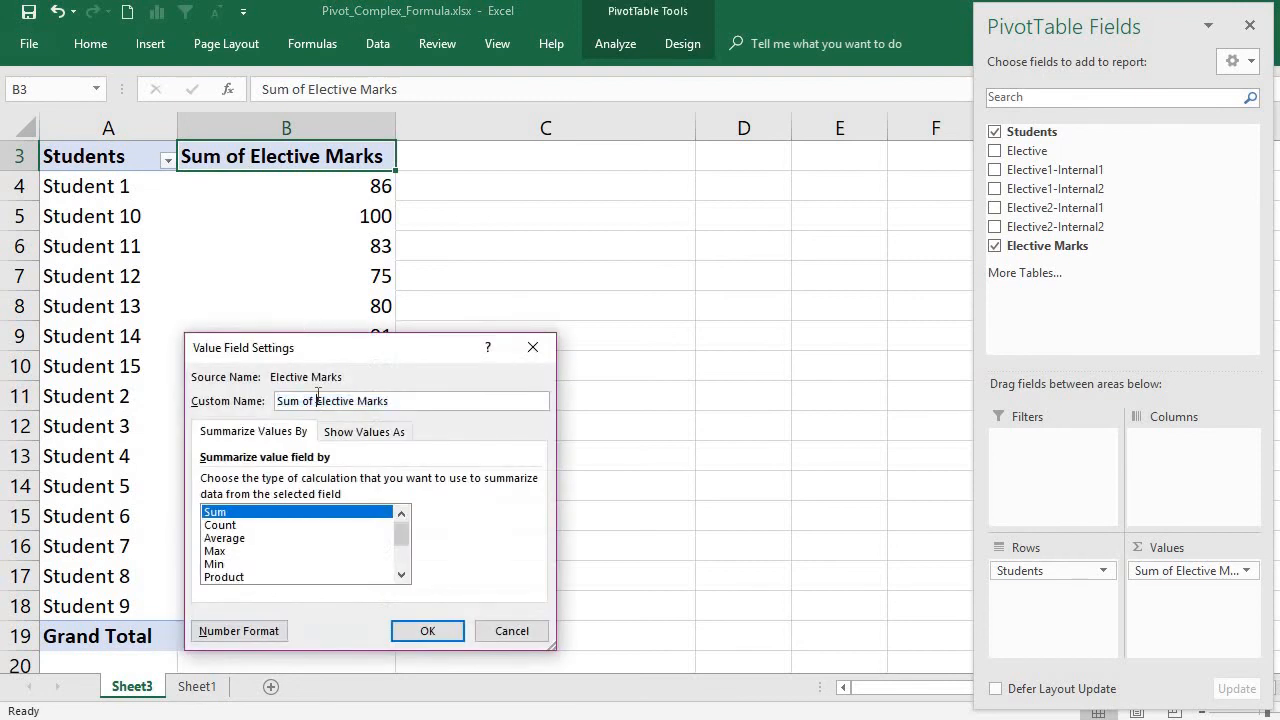
key(BackSpace)
key(BackSpace)
key(BackSpace)
key(BackSpace)
key(BackSpace)
key(BackSpace)
key(BackSpace)
click(423, 633)
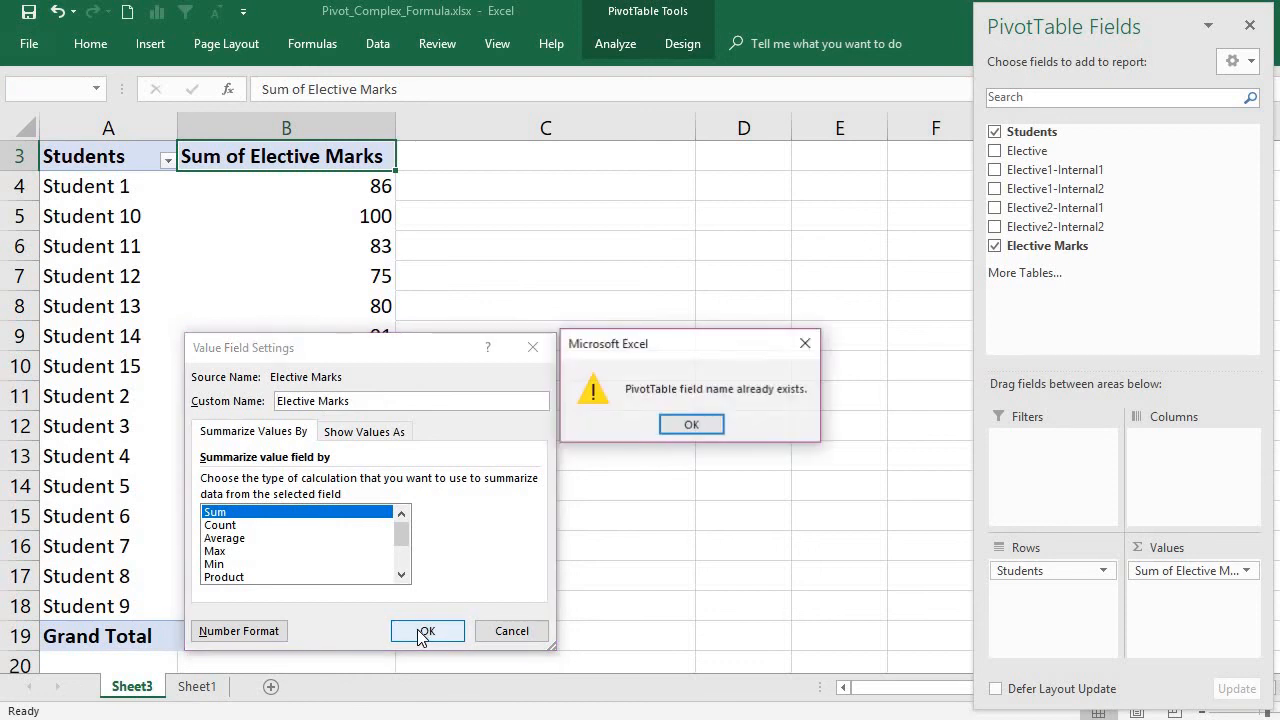
click(700, 425)
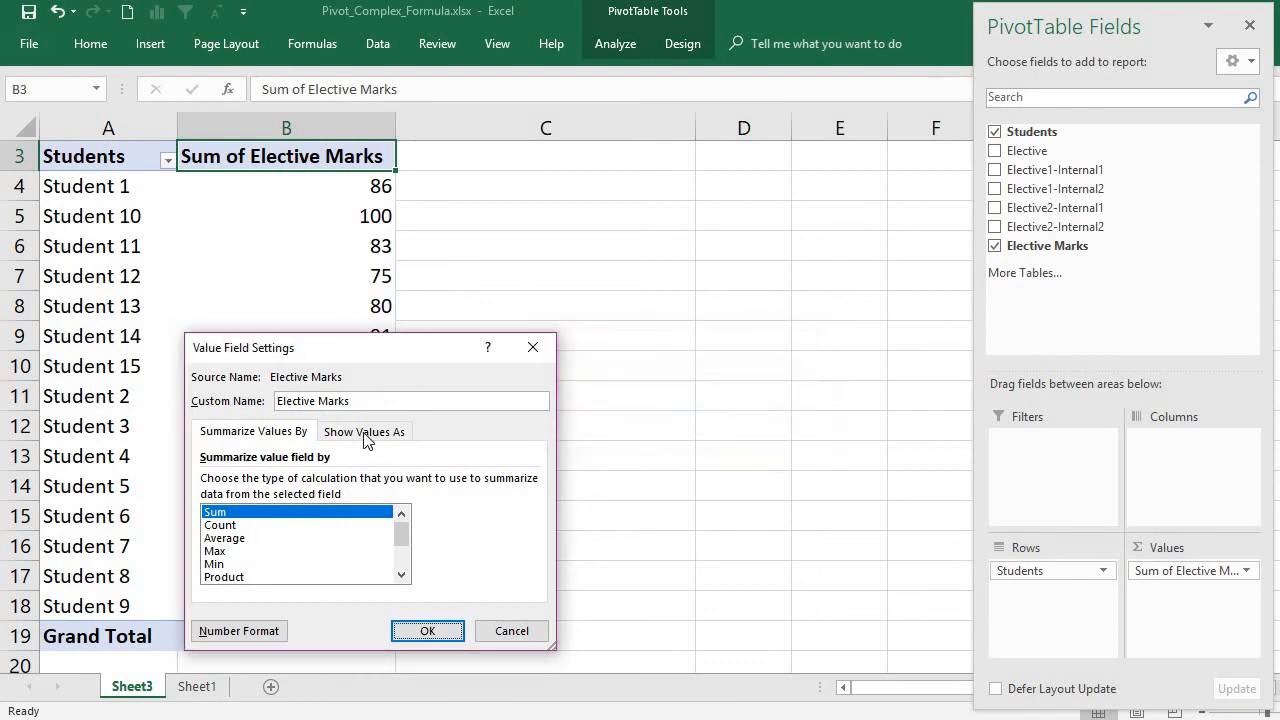
- Set the value field's custom name to ElectiveMarks, without a space, and apply it
click(322, 401)
key(BackSpace)
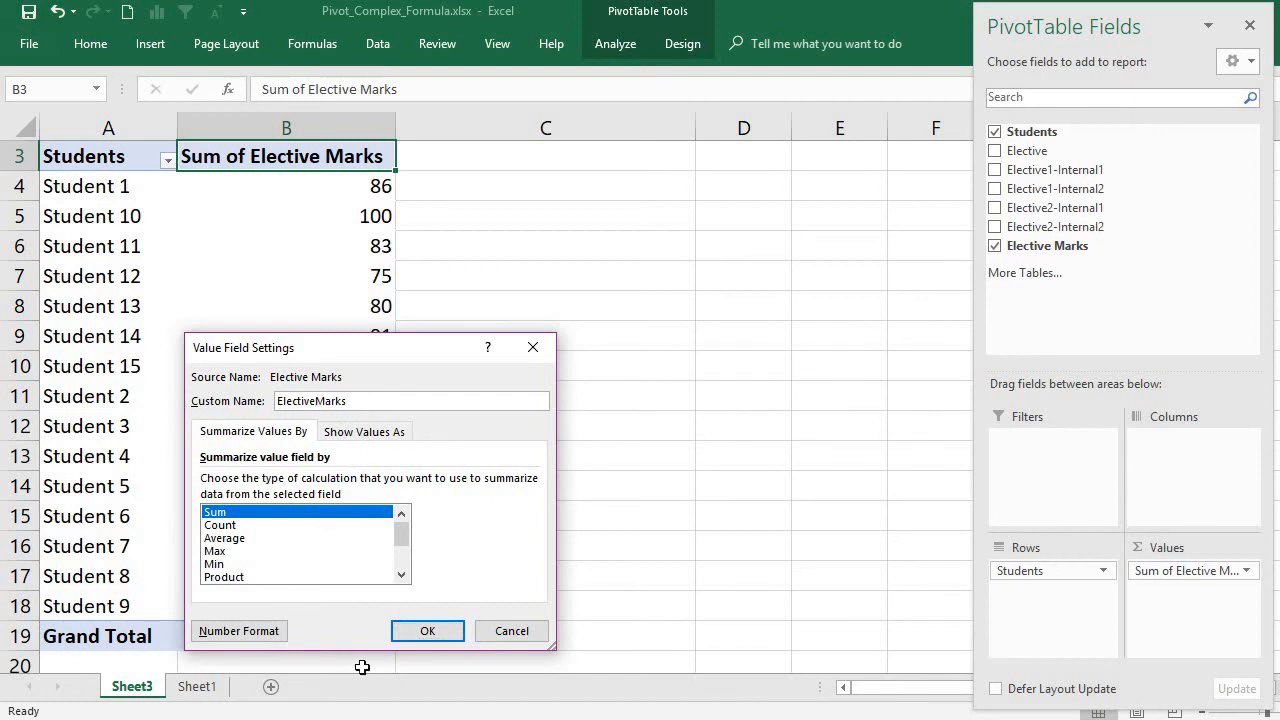
click(432, 632)
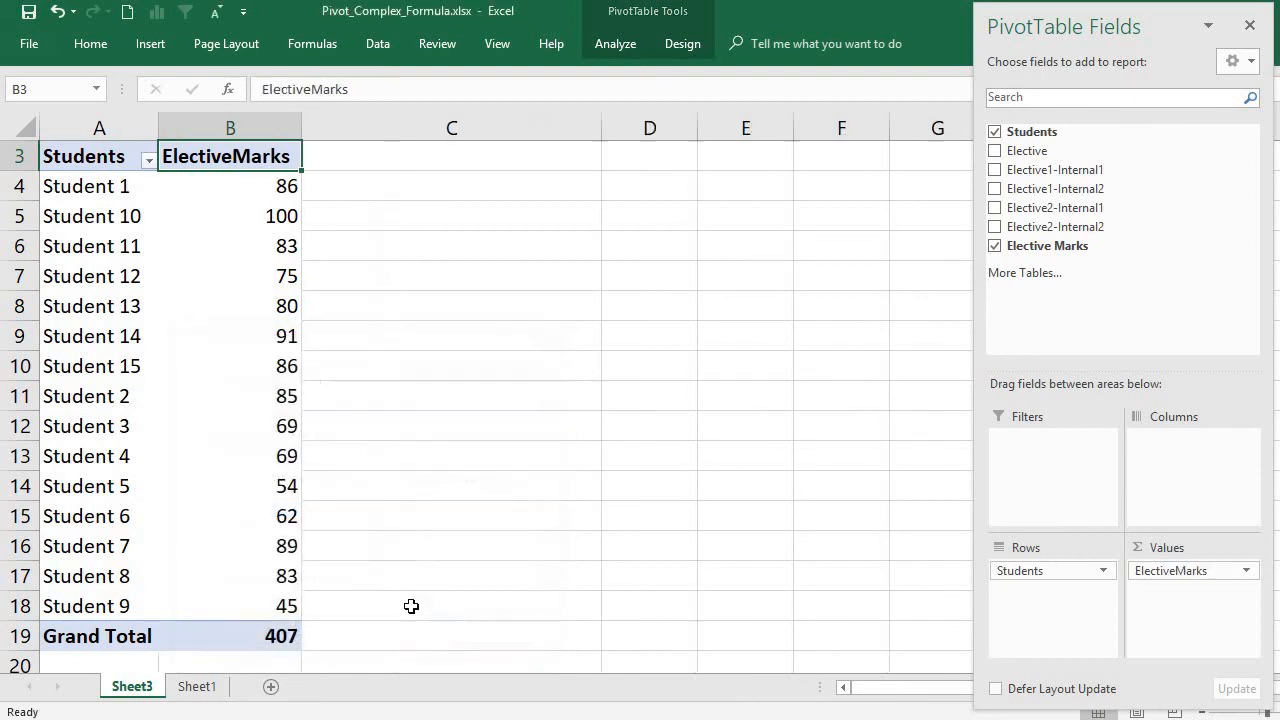
- Compare Student 1's ElectiveMarks value with that student's elective and two Elective1 internal marks on Sheet1
click(316, 382)
click(207, 180)
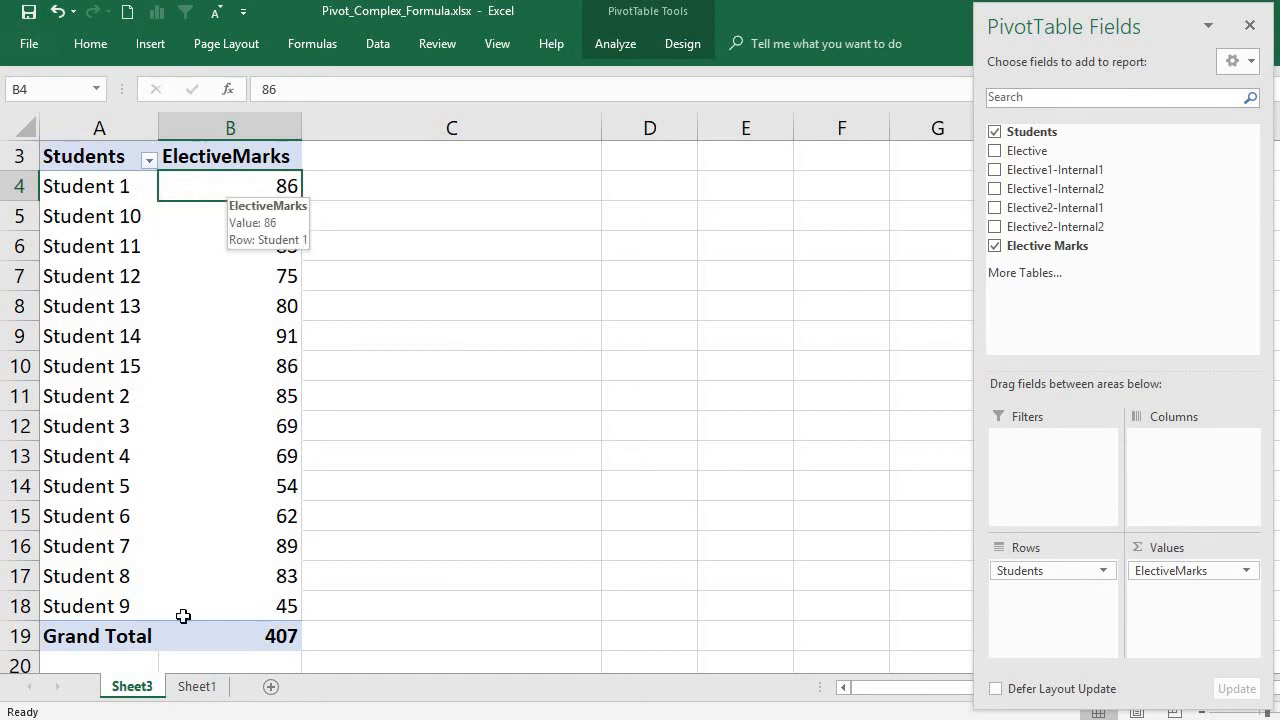
click(197, 687)
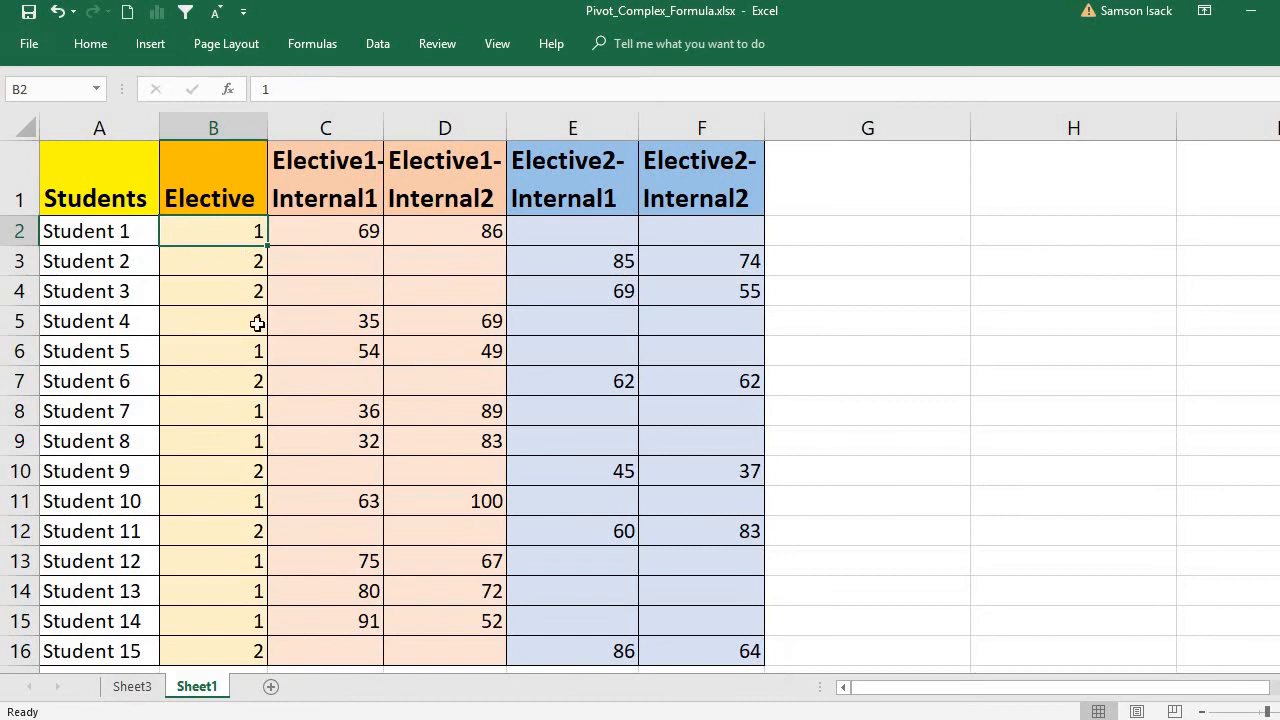
click(342, 230)
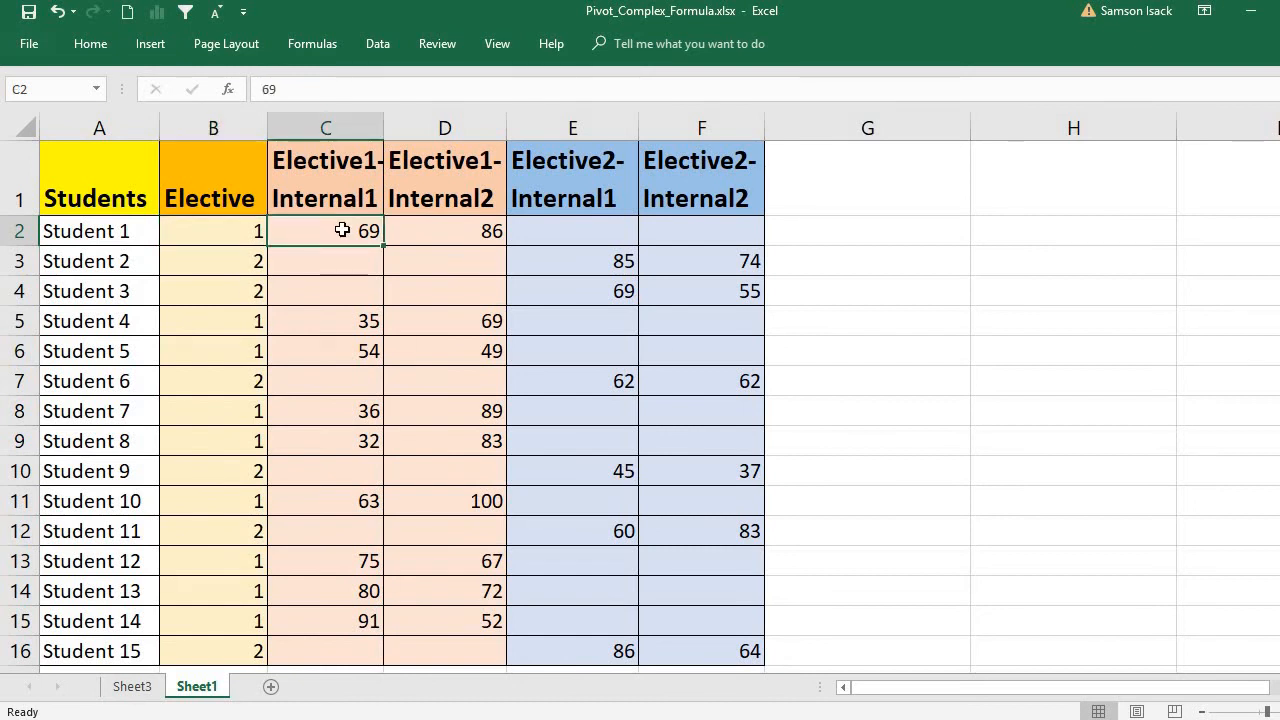
click(418, 231)
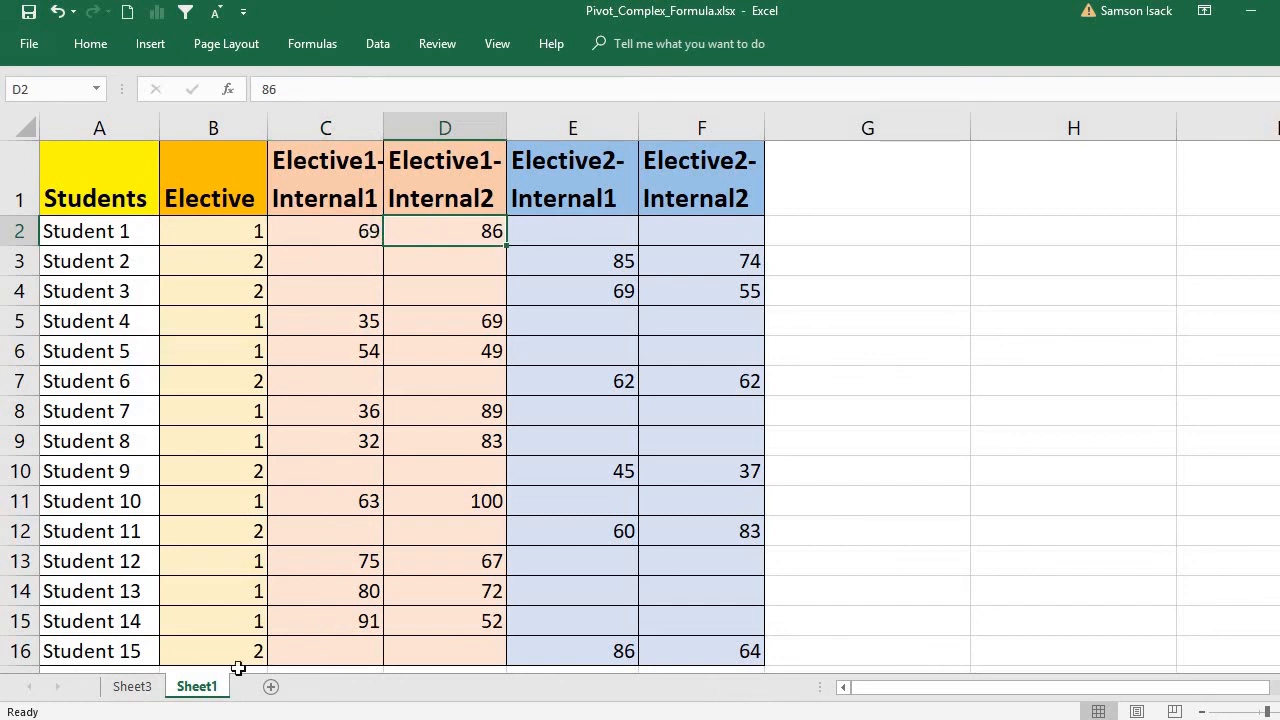
- Compare Student 10's ElectiveMarks value in the Sheet3 PivotTable with that student's elective and two Elective1 internal marks on Sheet1
click(145, 688)
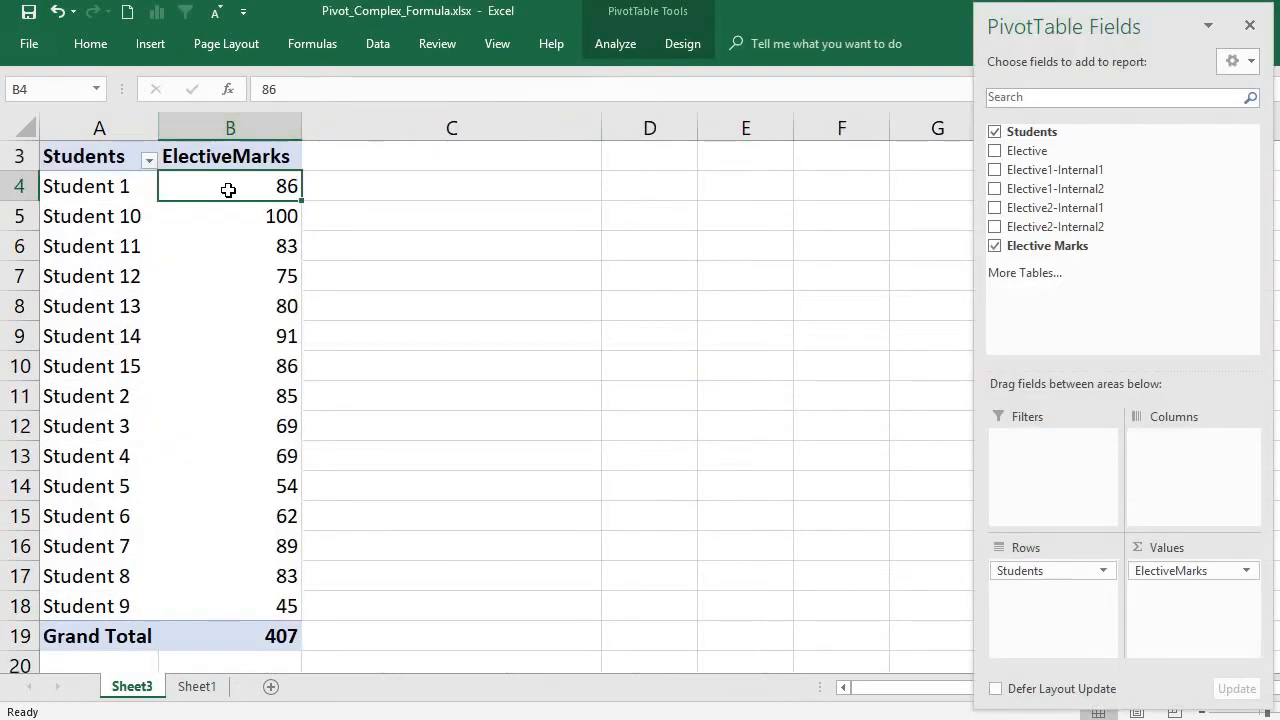
click(127, 217)
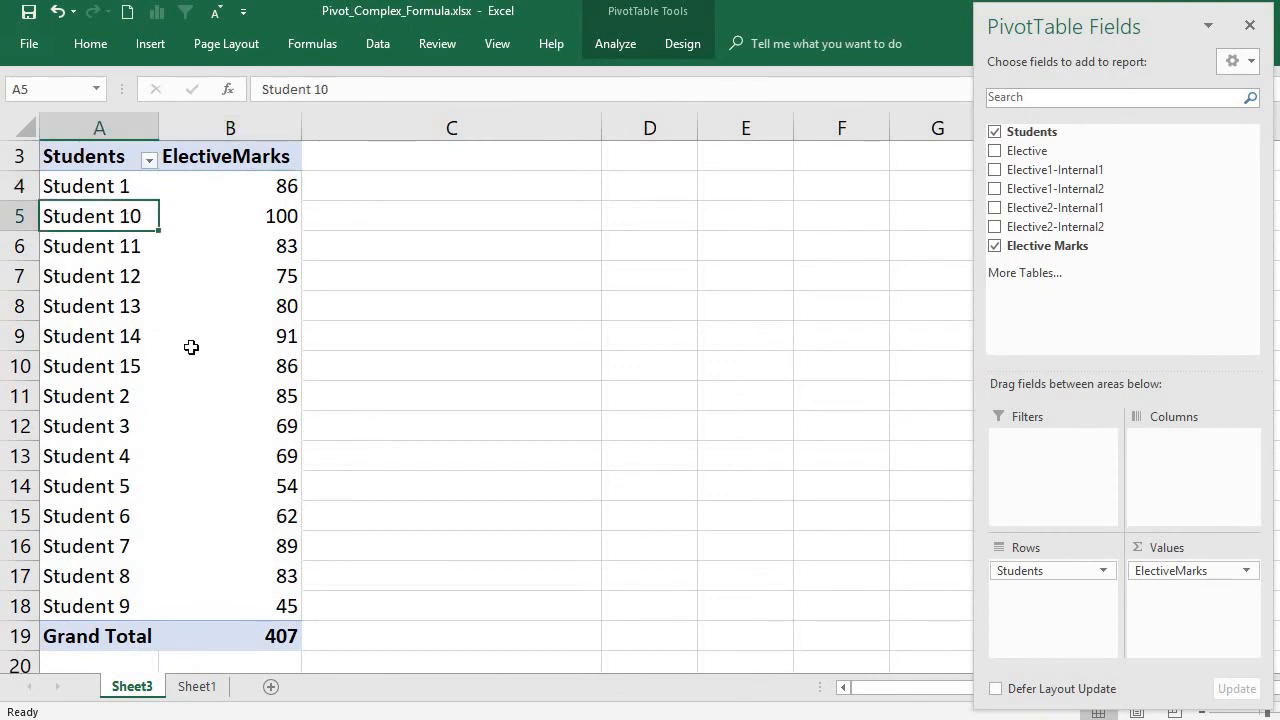
click(198, 688)
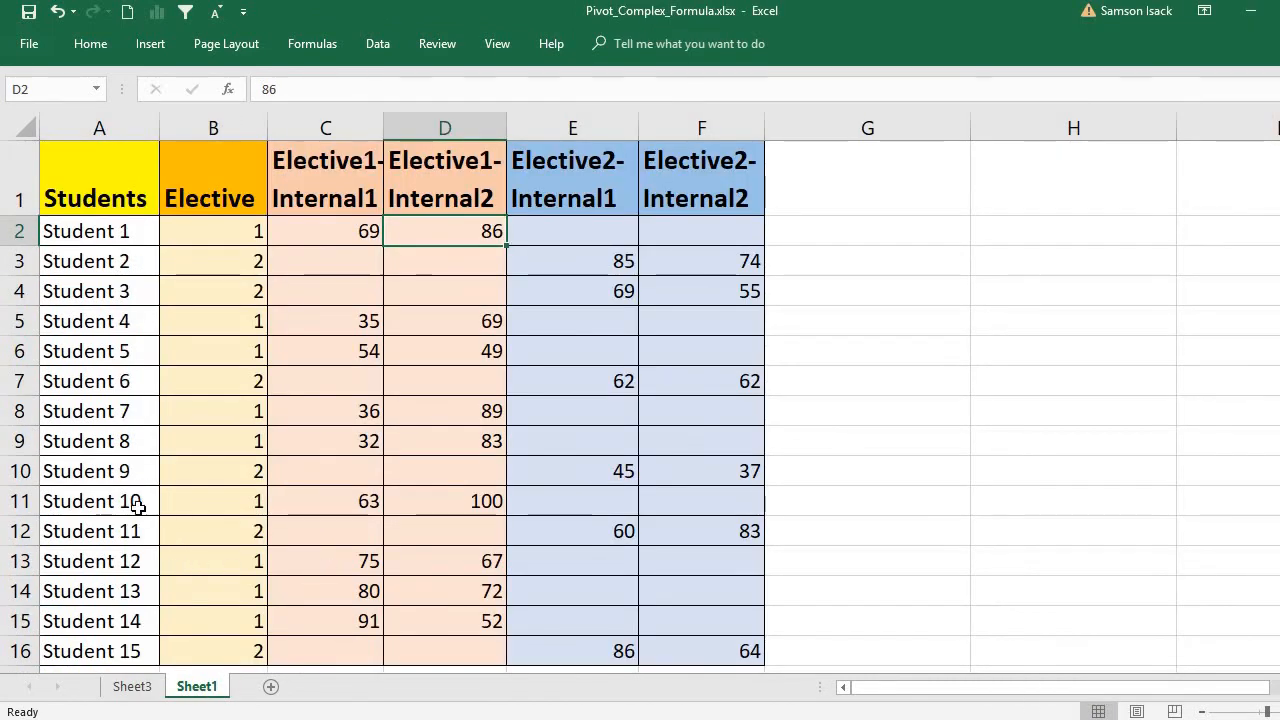
click(137, 505)
click(345, 505)
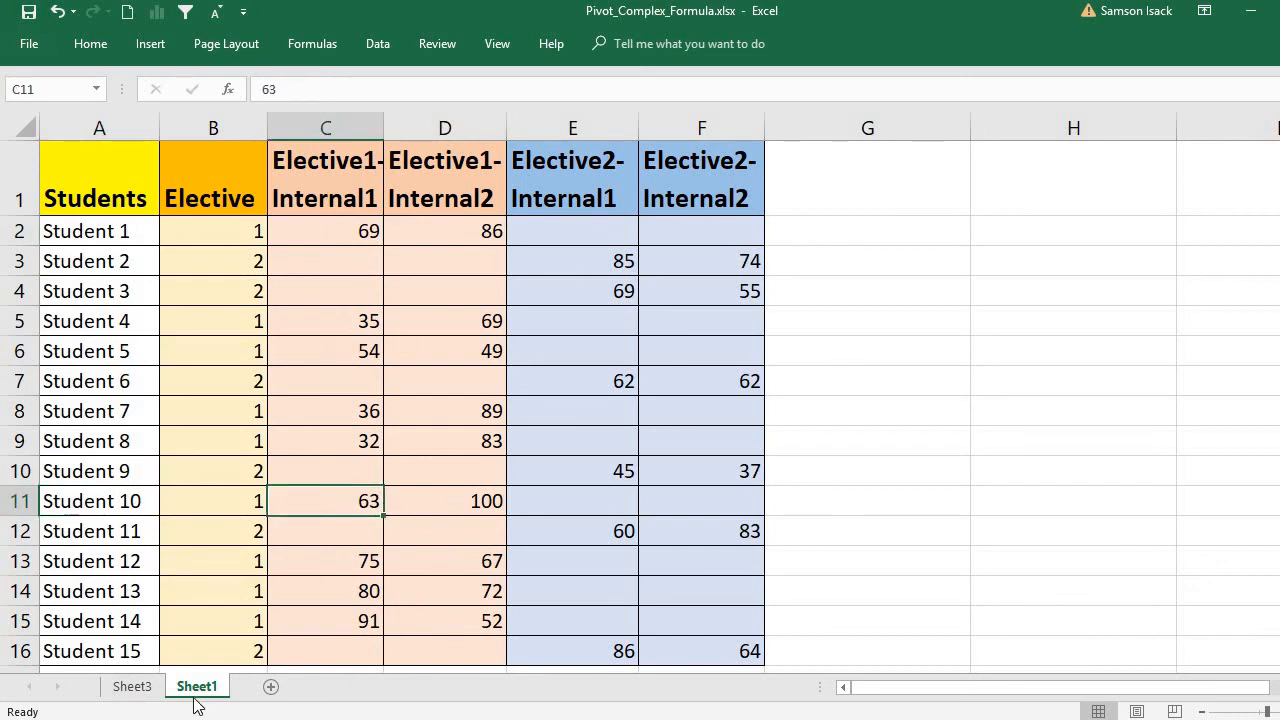
click(155, 688)
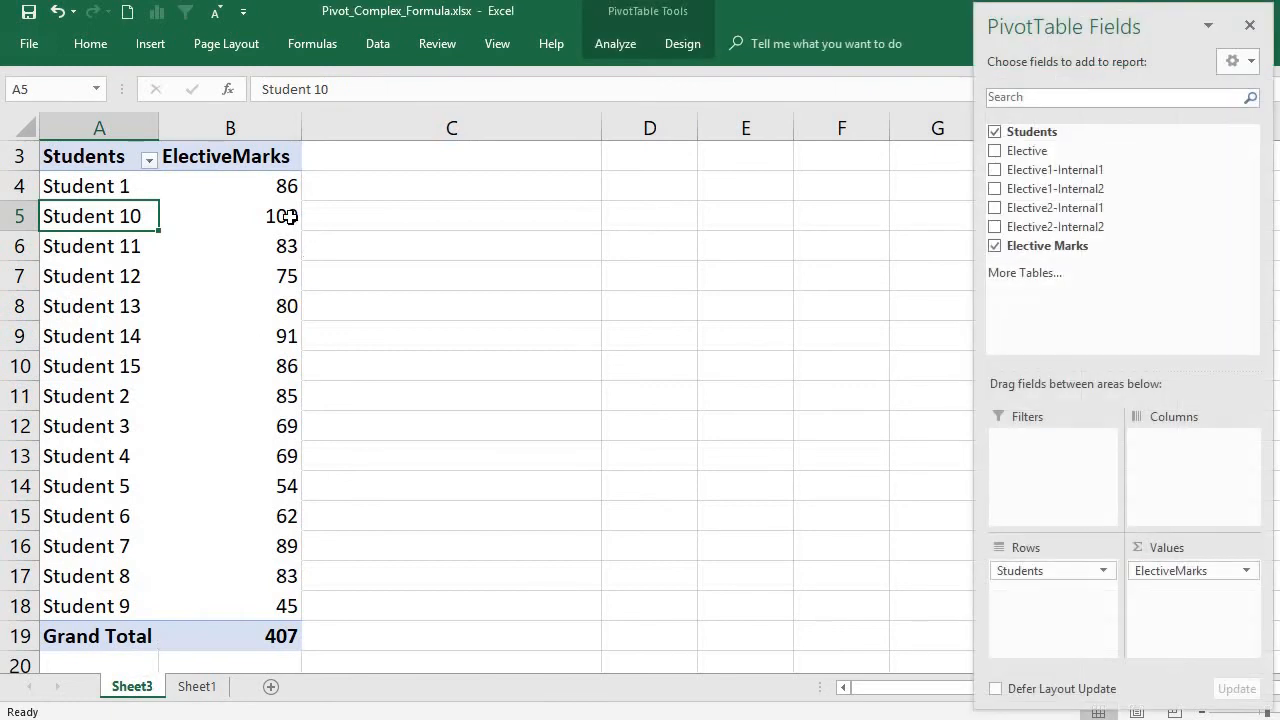
click(289, 214)
- Compare Student 11's ElectiveMarks value in the PivotTable with that student's elective and two Elective2 internal marks on Sheet1
click(123, 247)
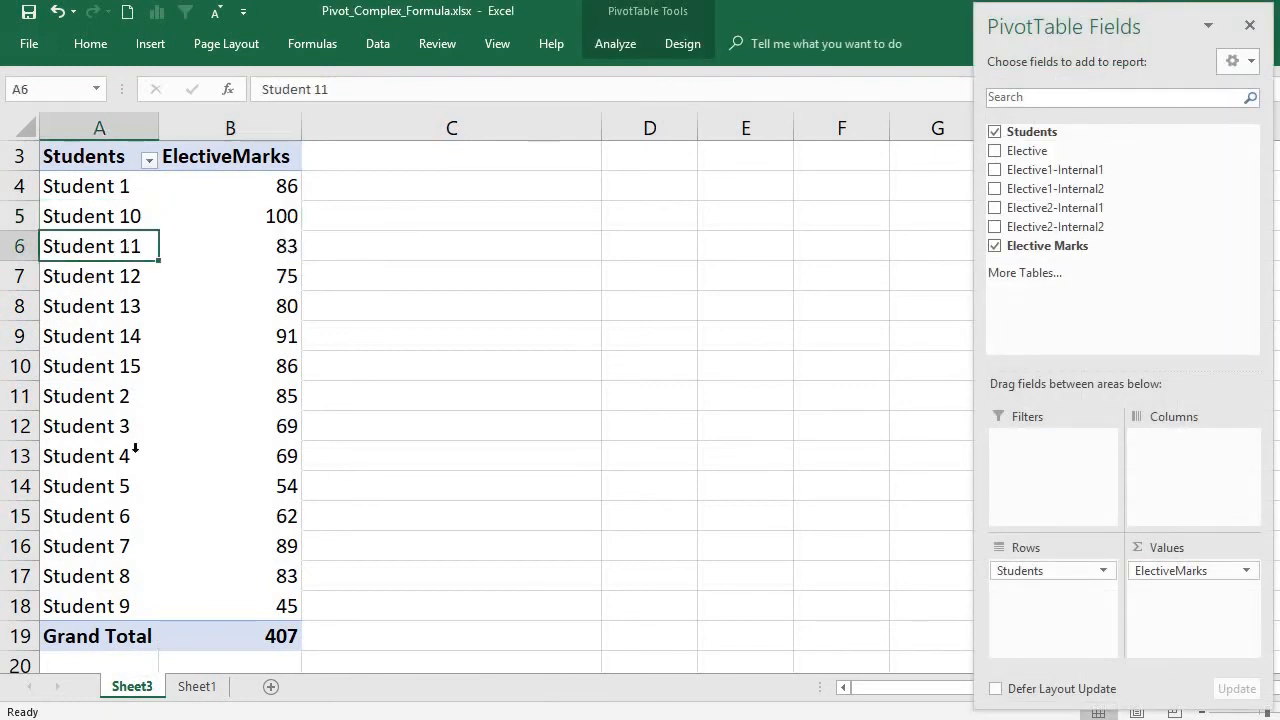
click(196, 687)
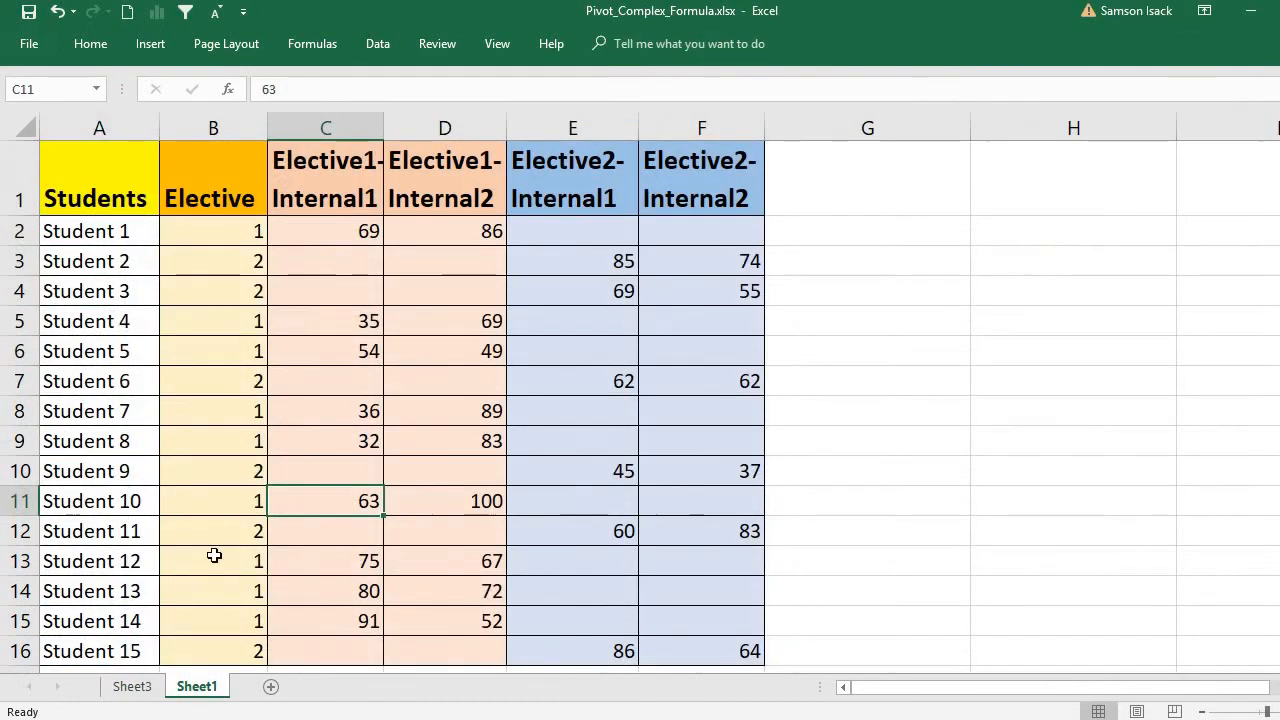
click(169, 537)
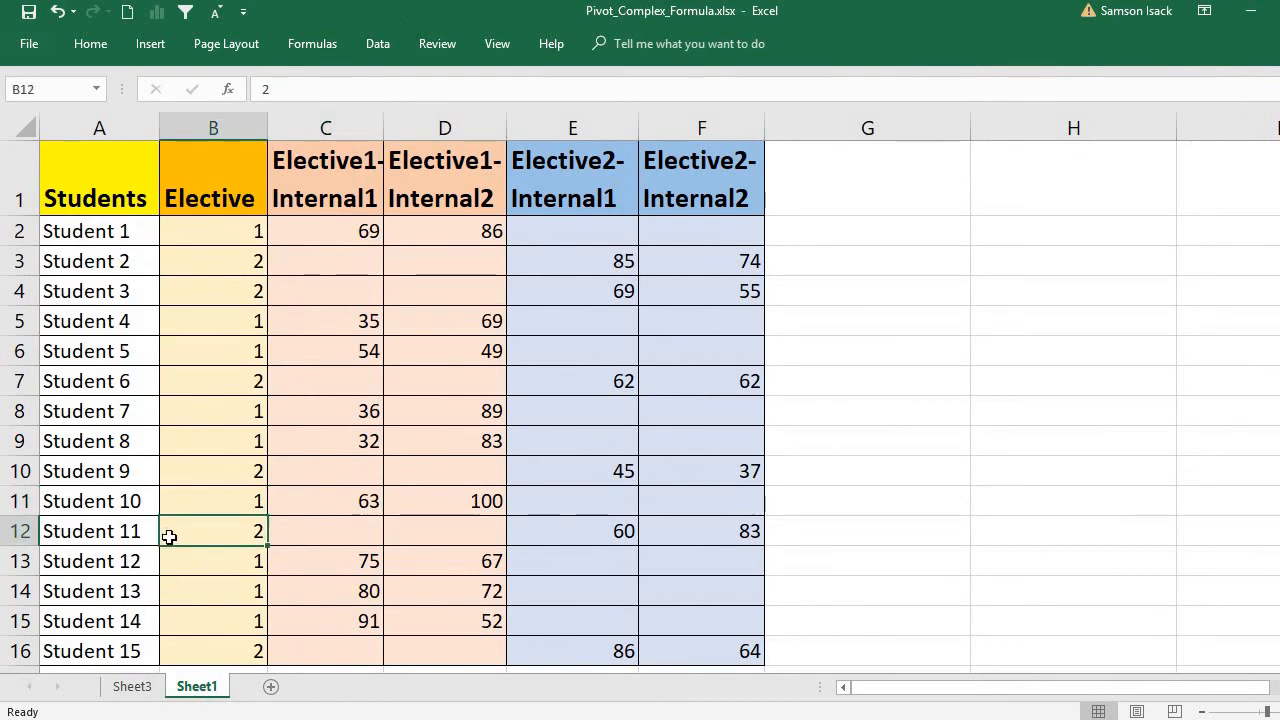
click(591, 534)
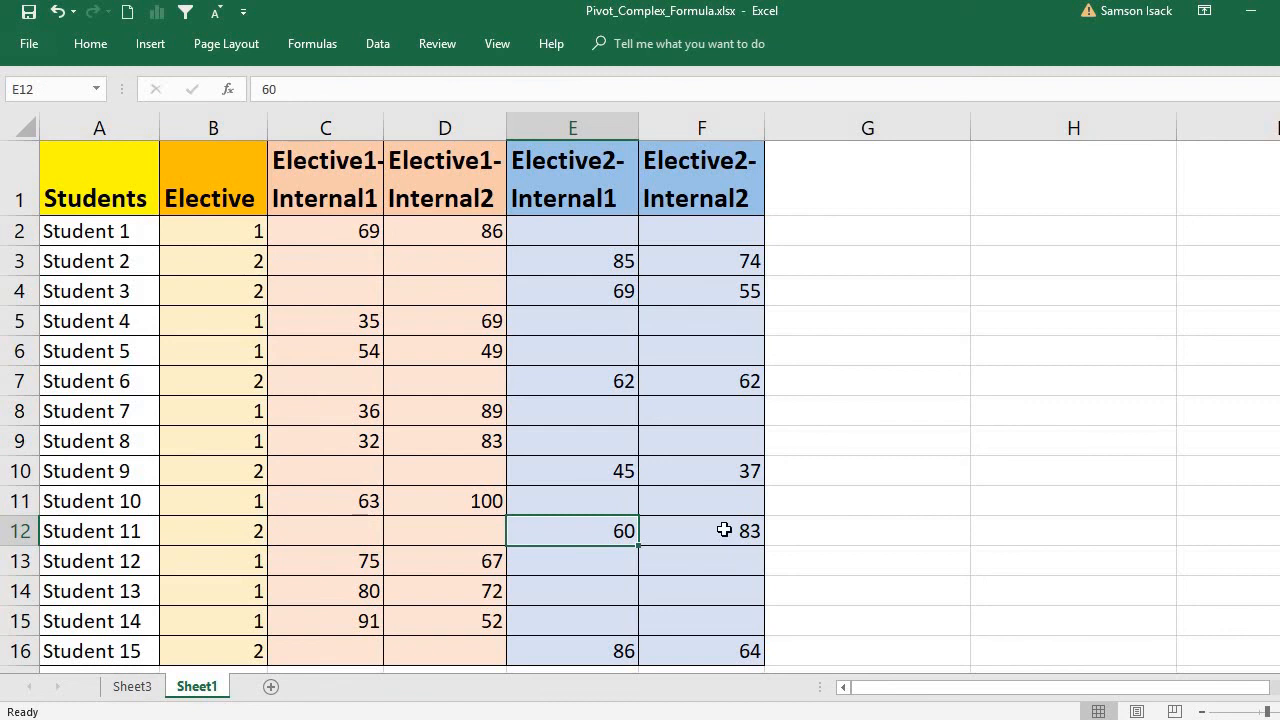
click(724, 530)
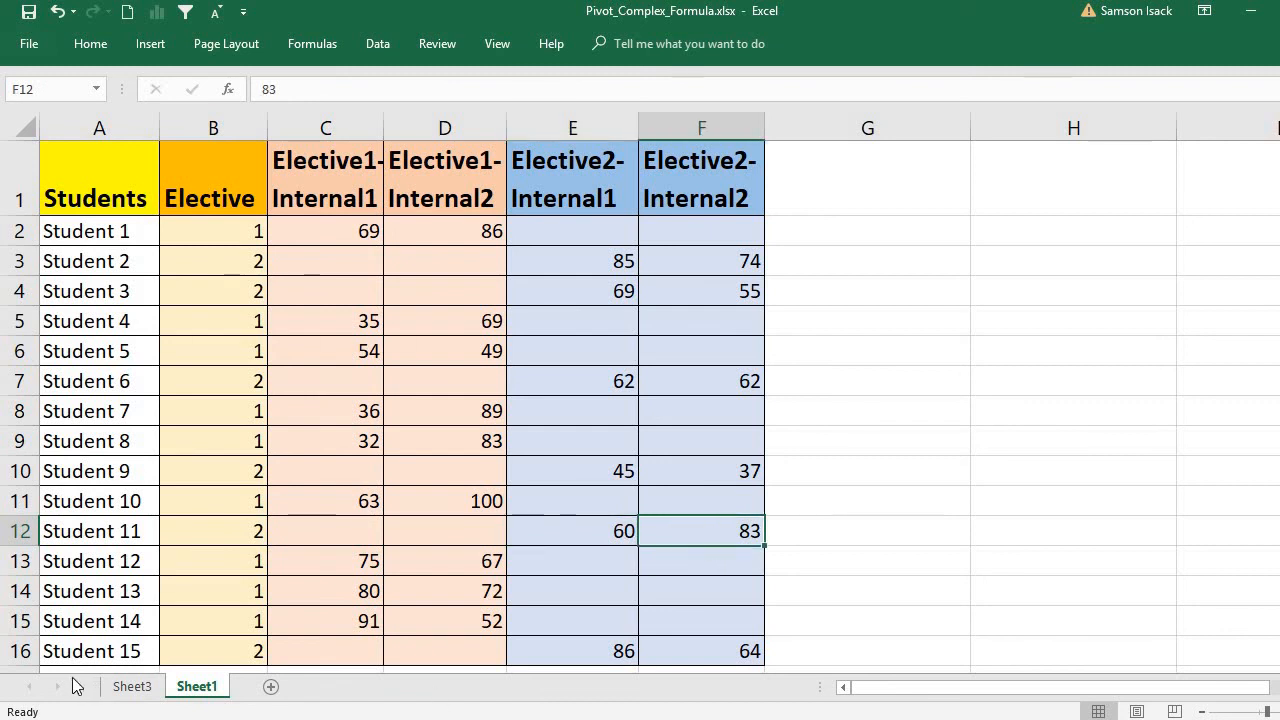
click(131, 686)
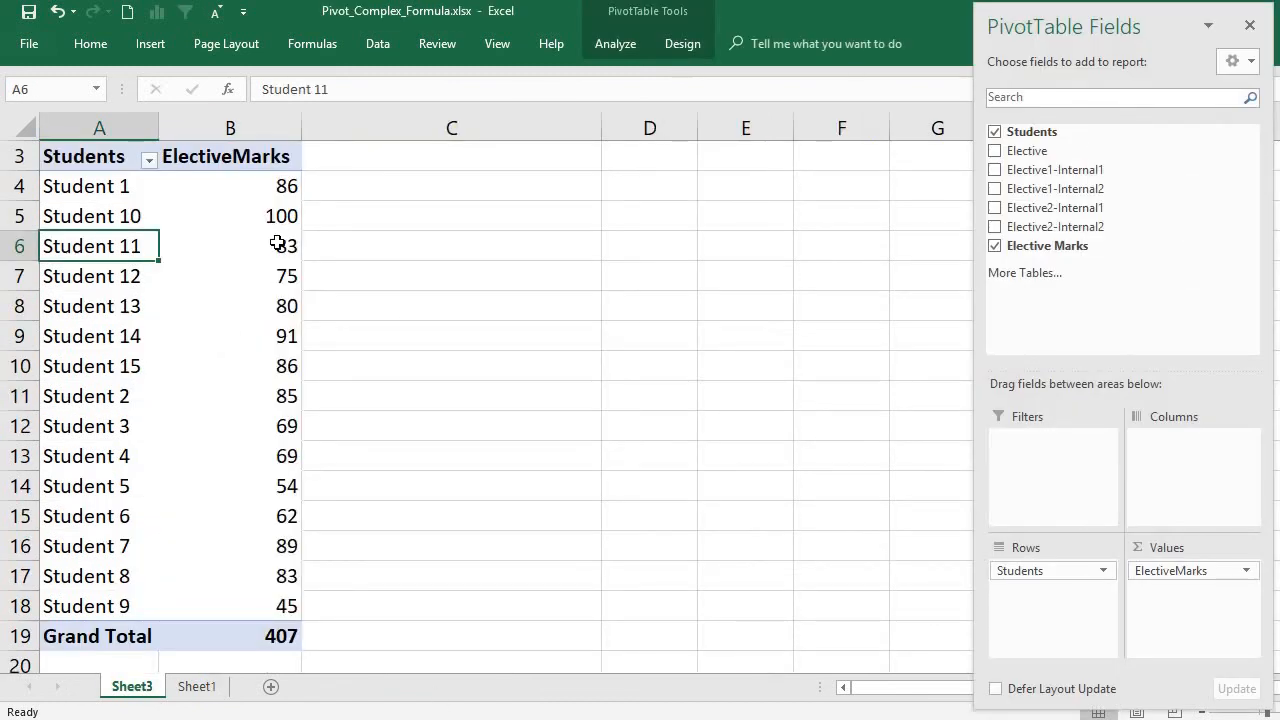
click(277, 244)
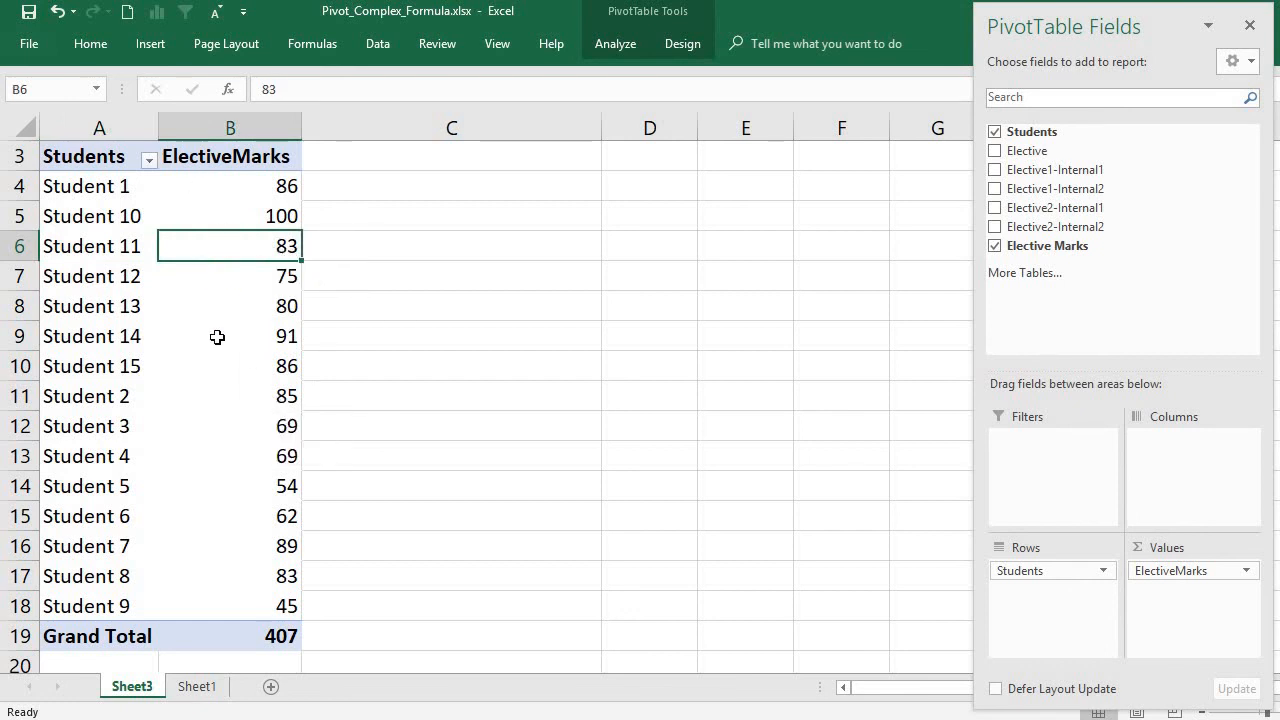
mouse_move(249, 481)
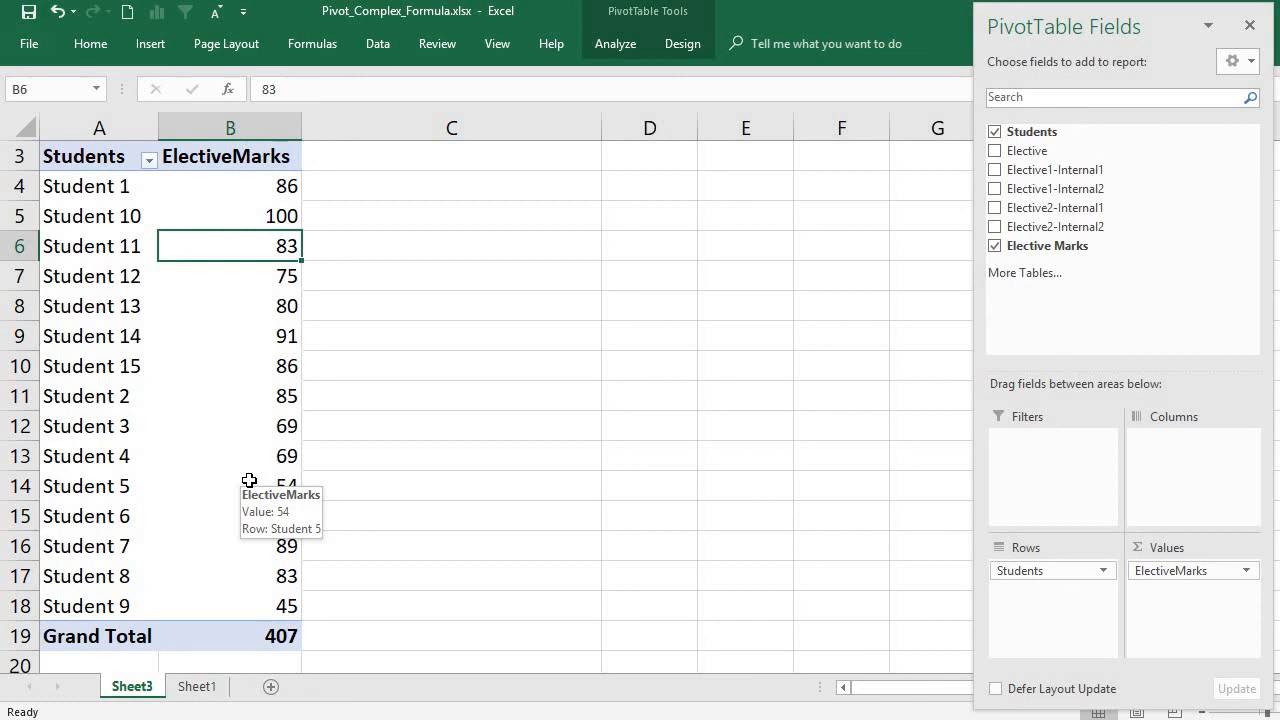
click(431, 240)
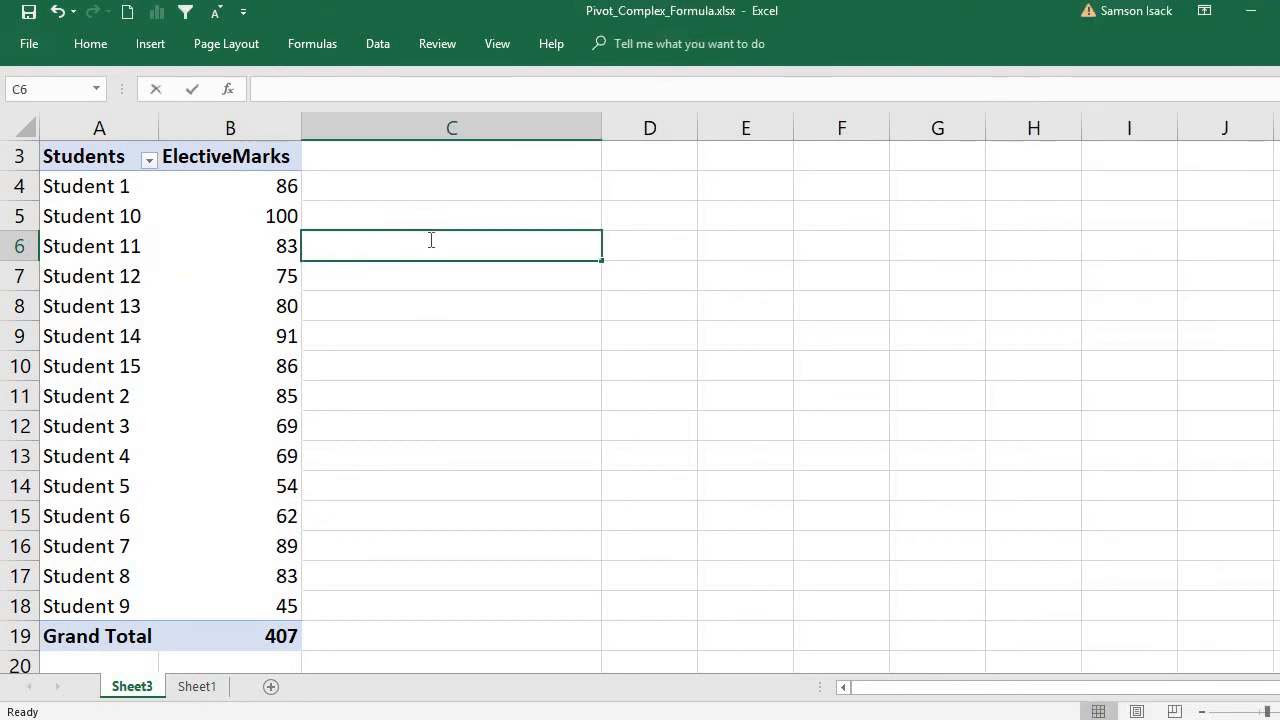
text(=IF()
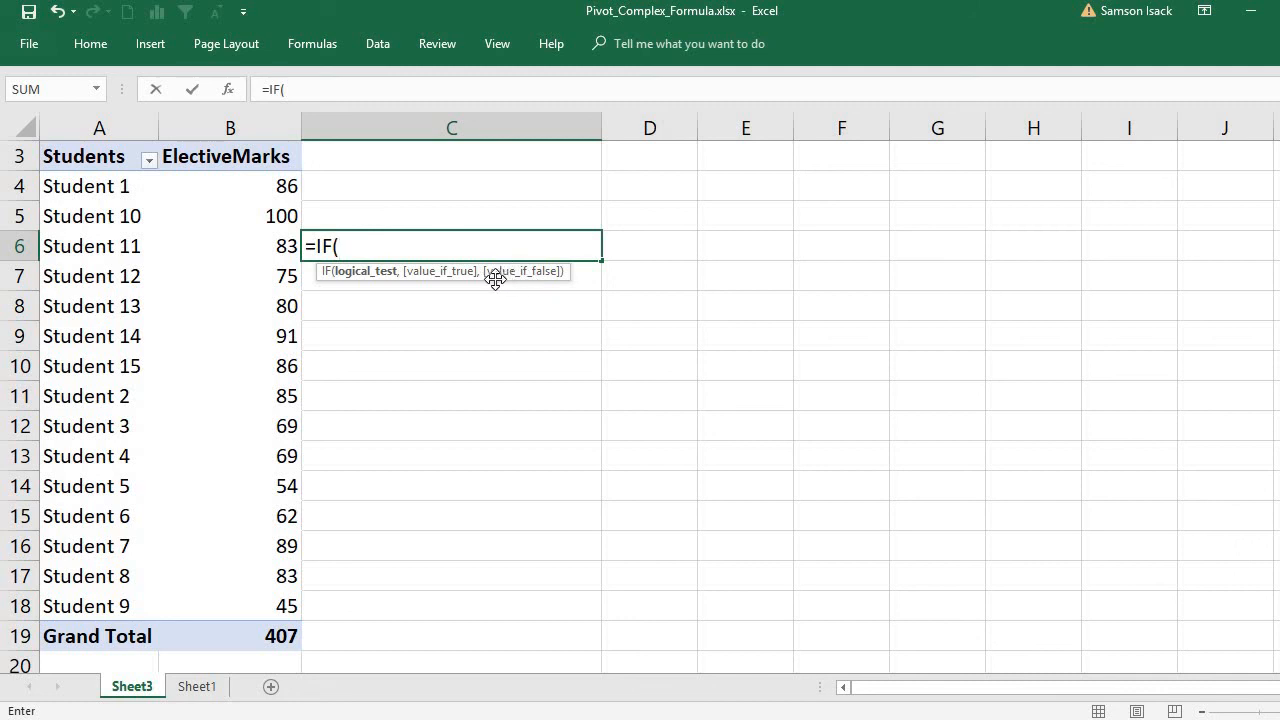
key(BackSpace)
key(Escape)
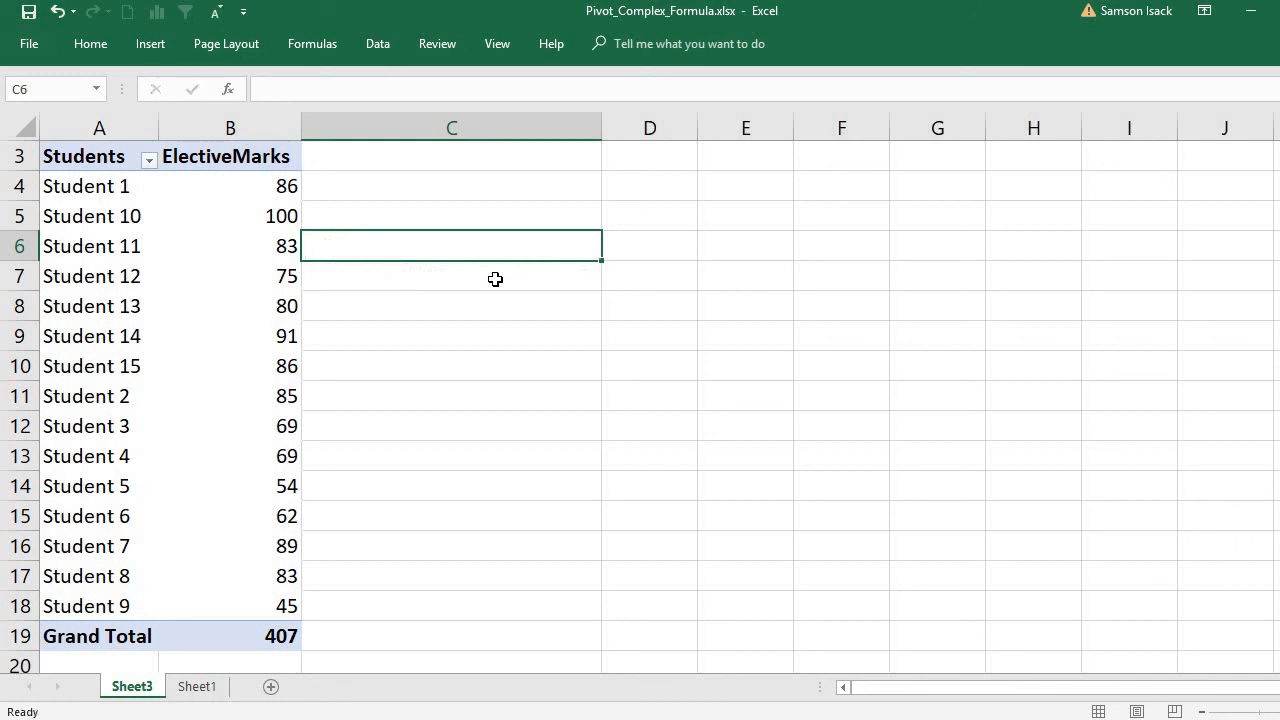
click(495, 279)
click(501, 224)
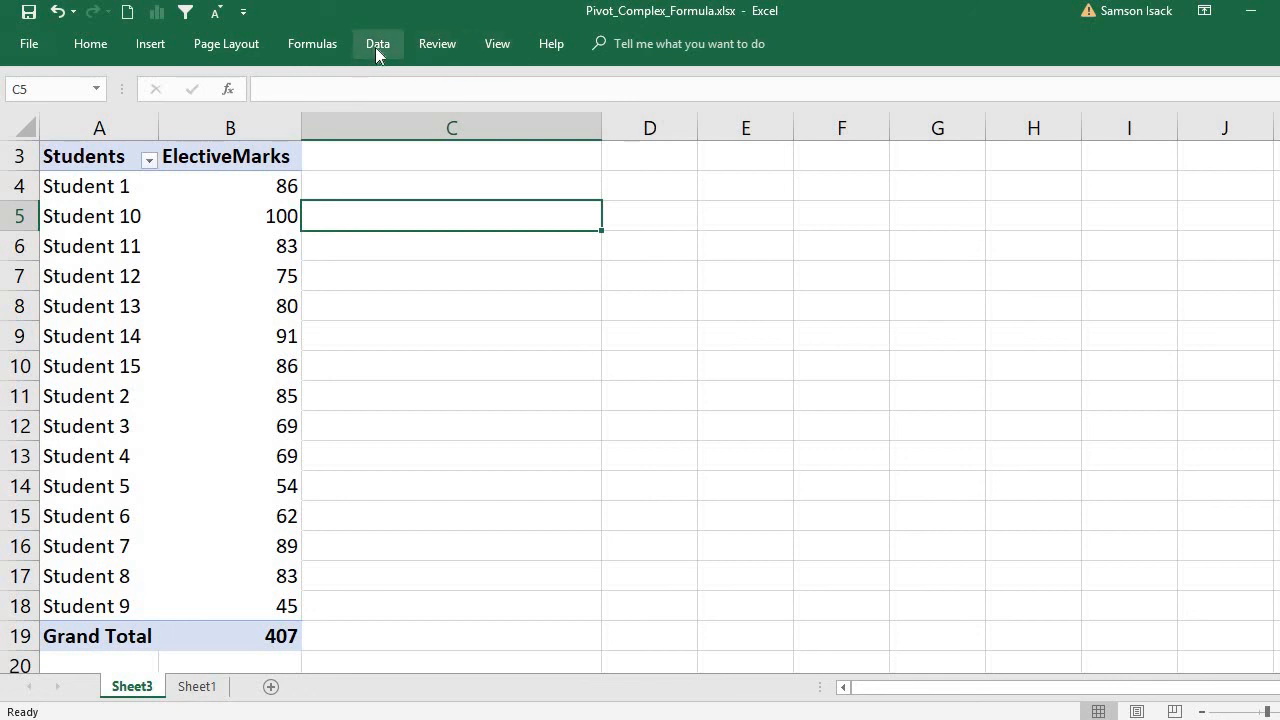
- Review the formula of the existing Elective Marks calculated field in the Insert Calculated Field dialog and close it without saving changes
click(200, 253)
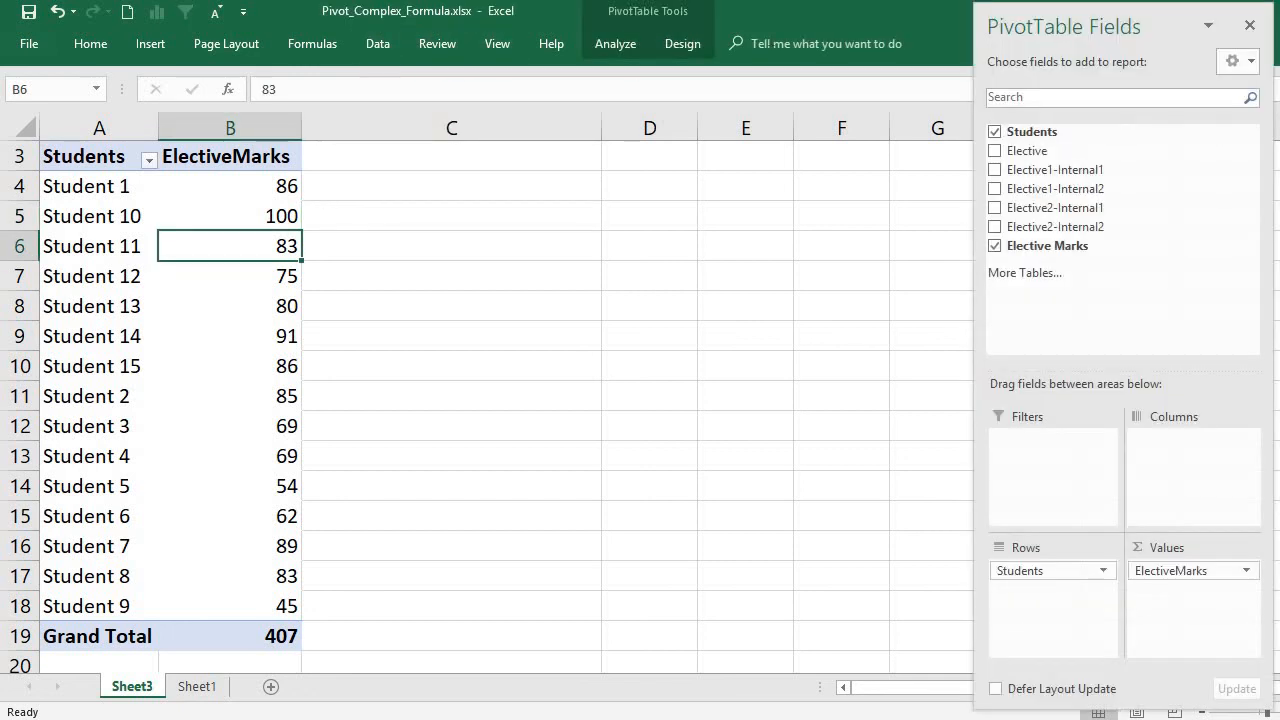
click(626, 50)
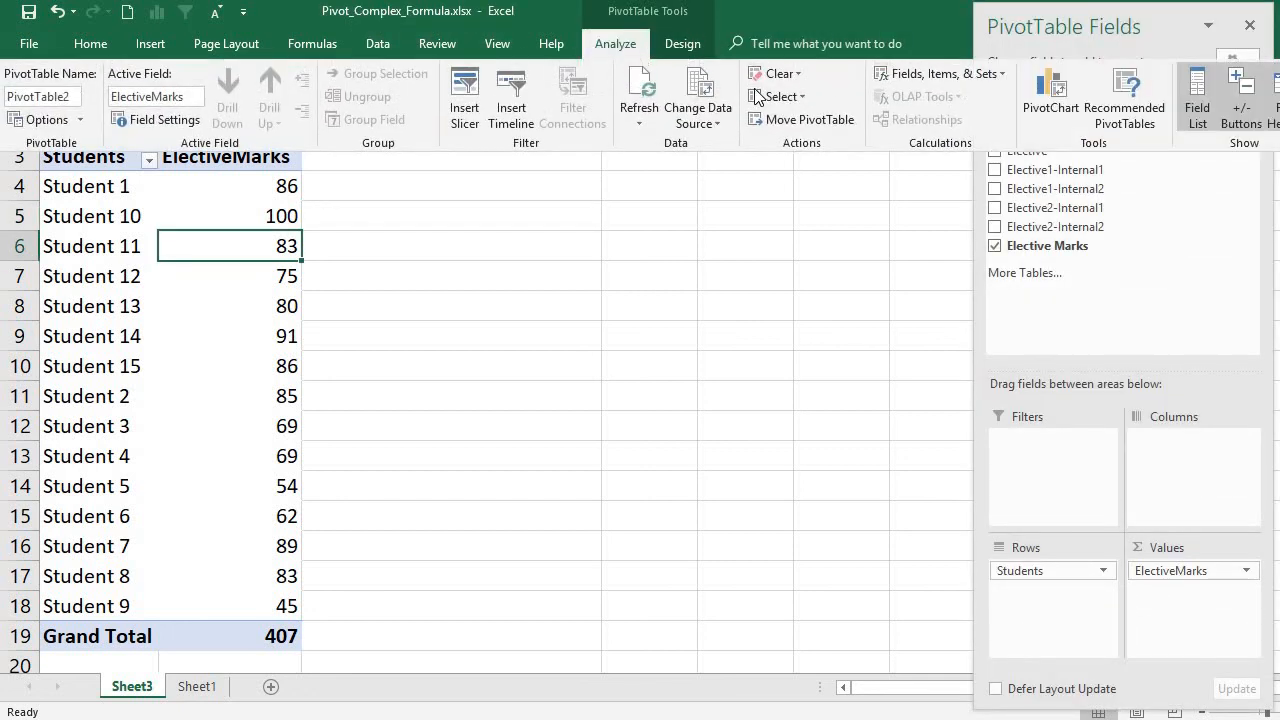
click(910, 72)
click(933, 101)
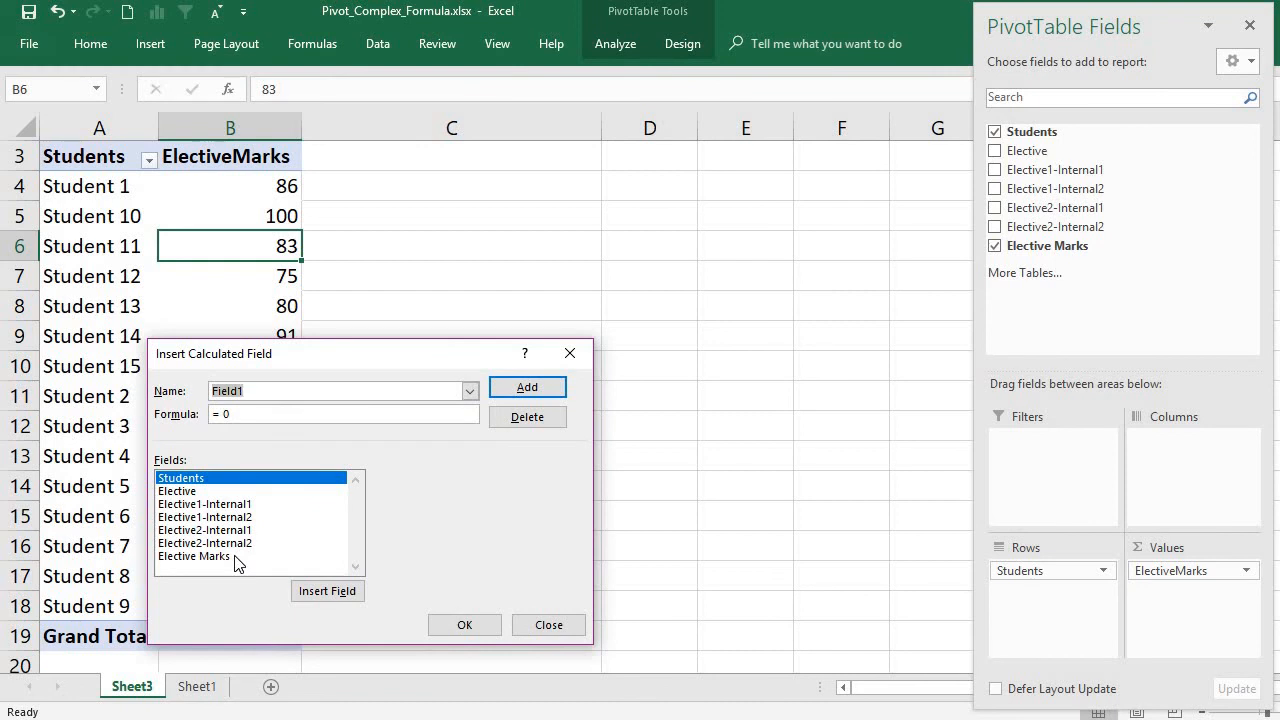
click(237, 557)
double_click(237, 557)
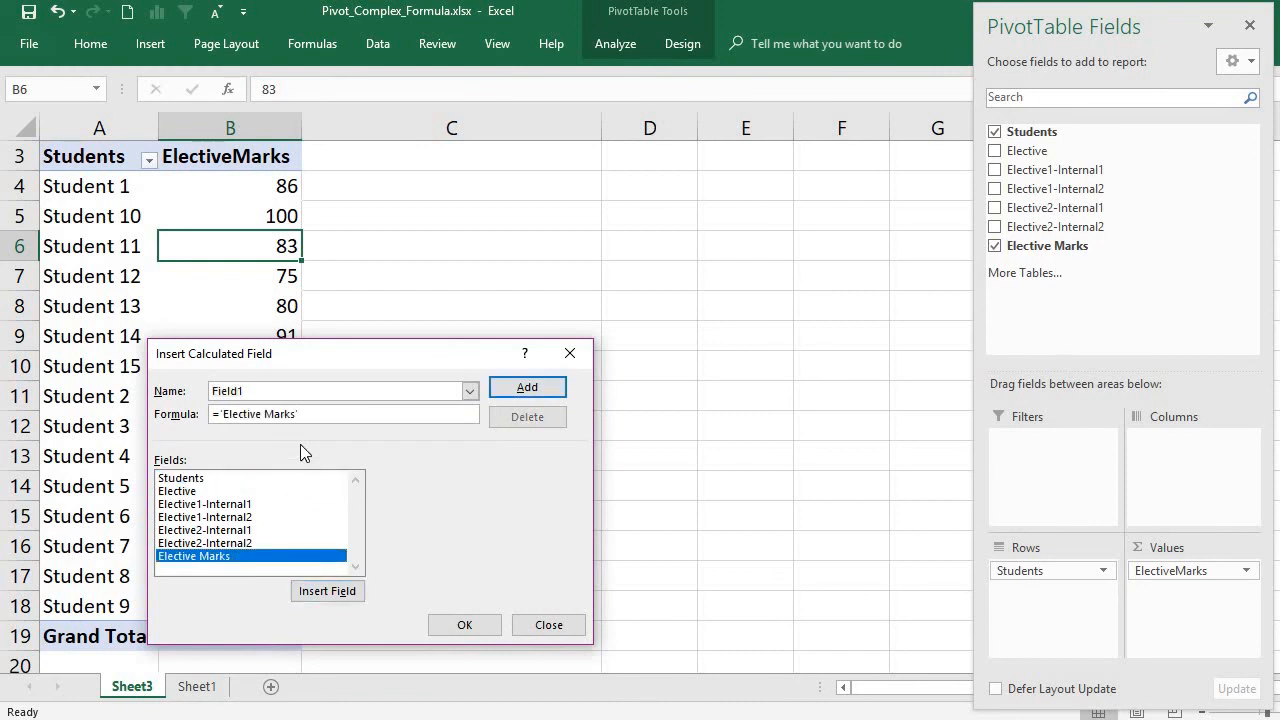
click(470, 391)
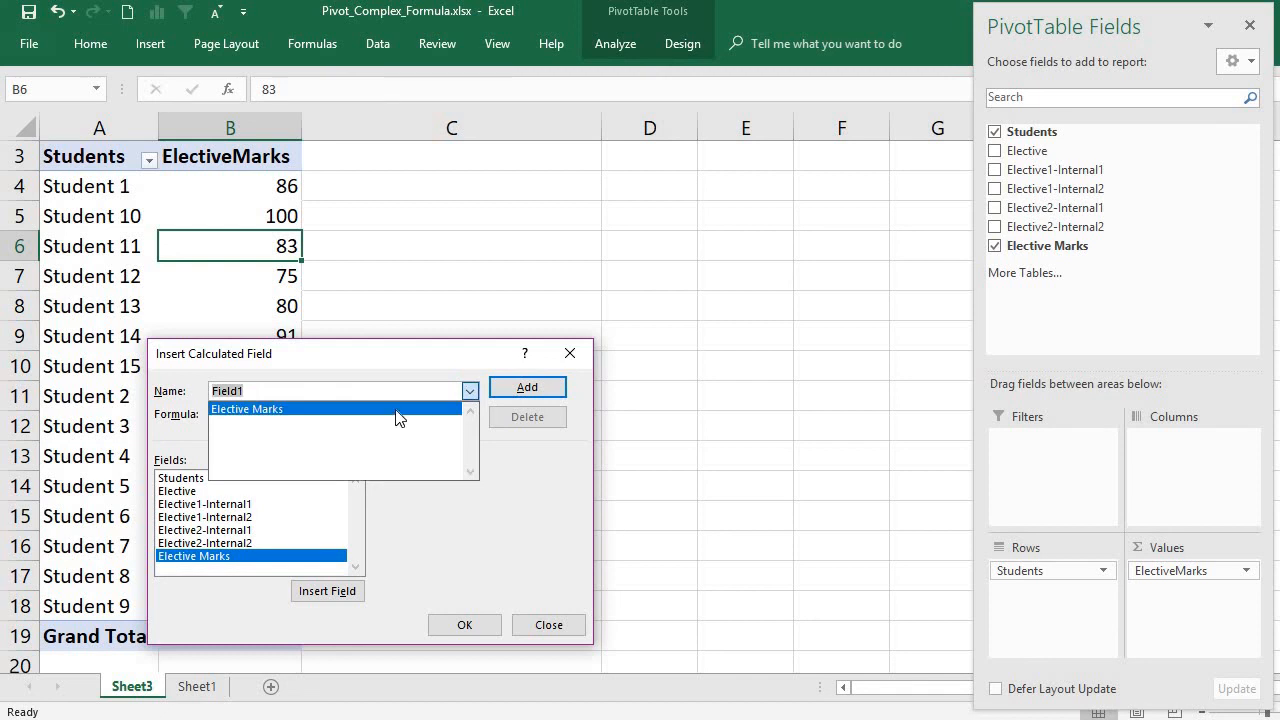
click(398, 410)
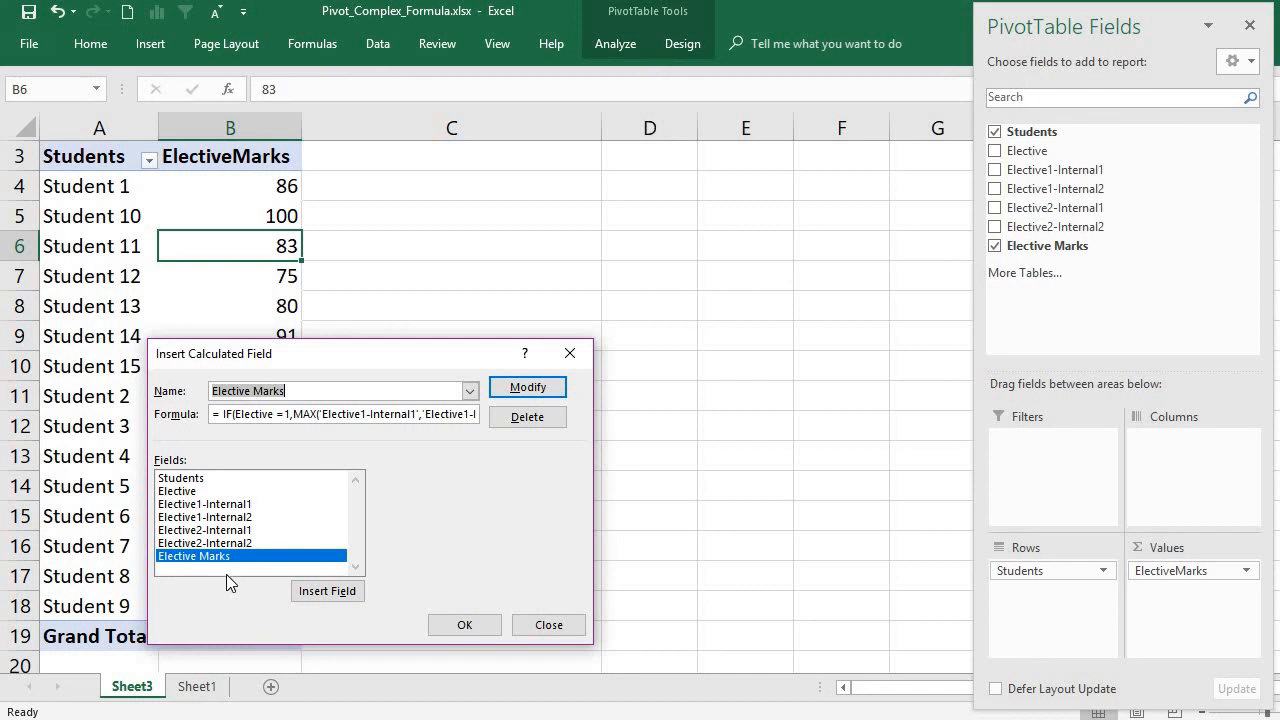
click(561, 355)
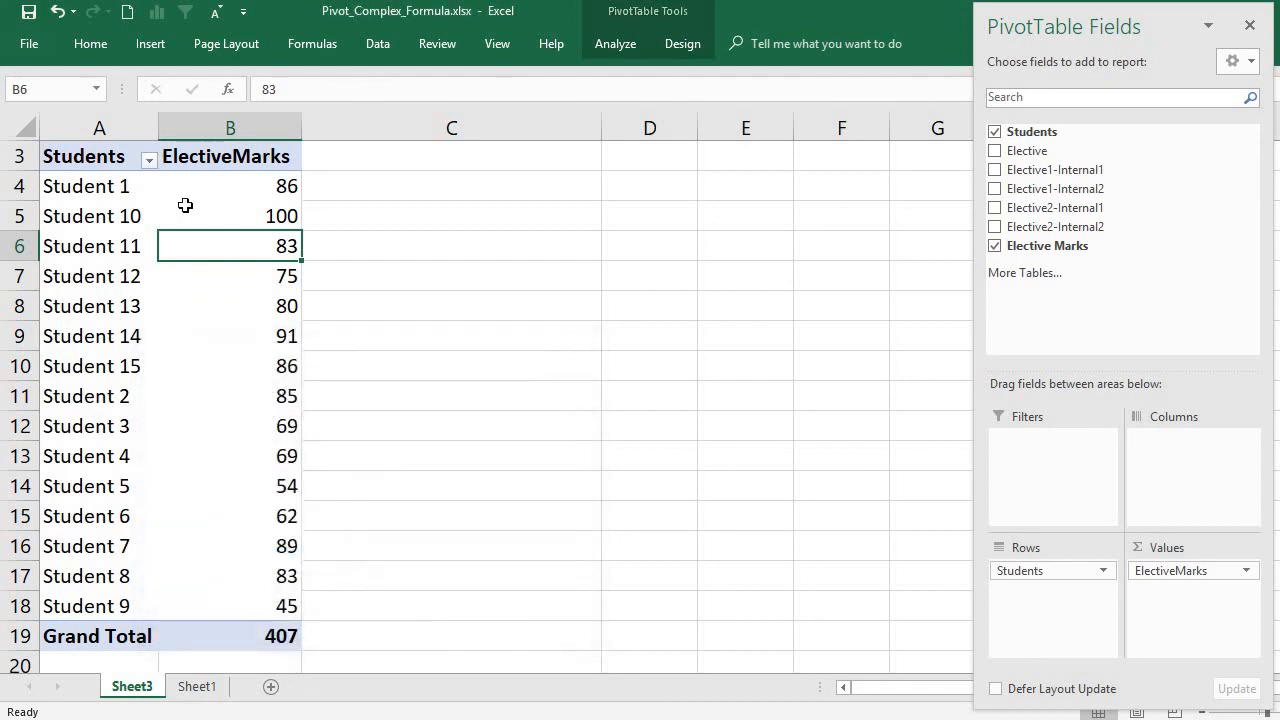
click(118, 229)
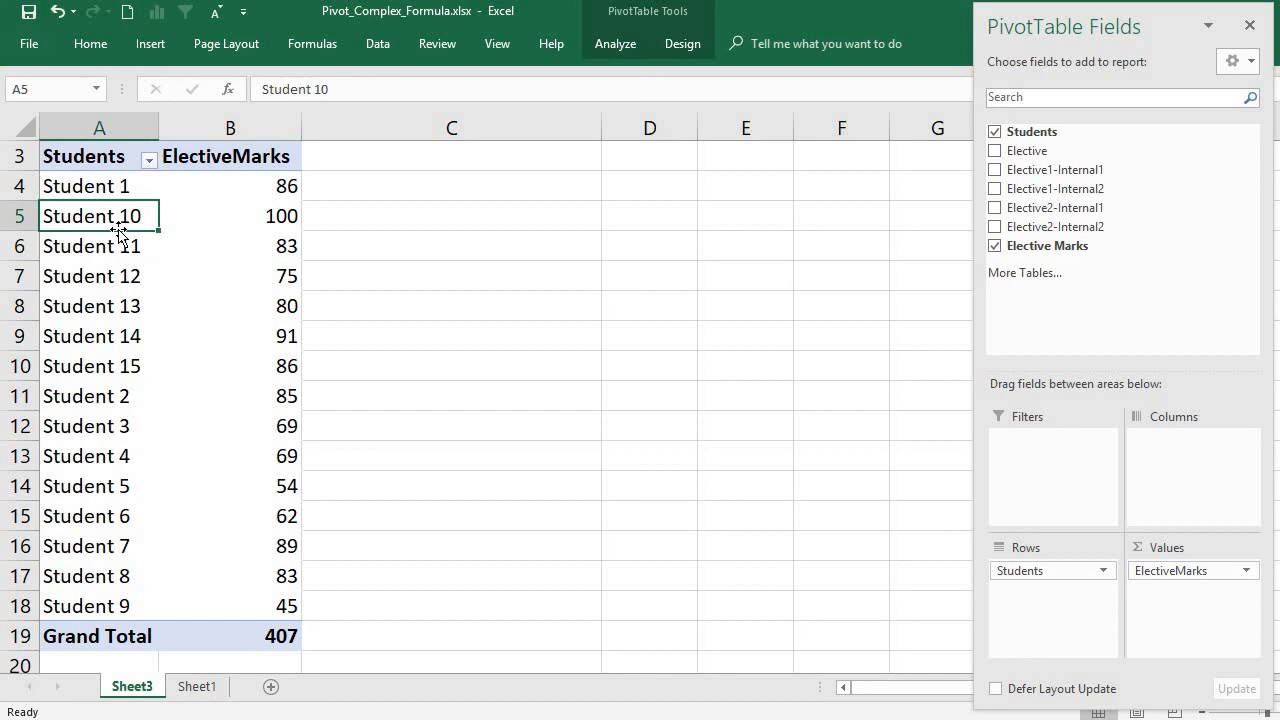